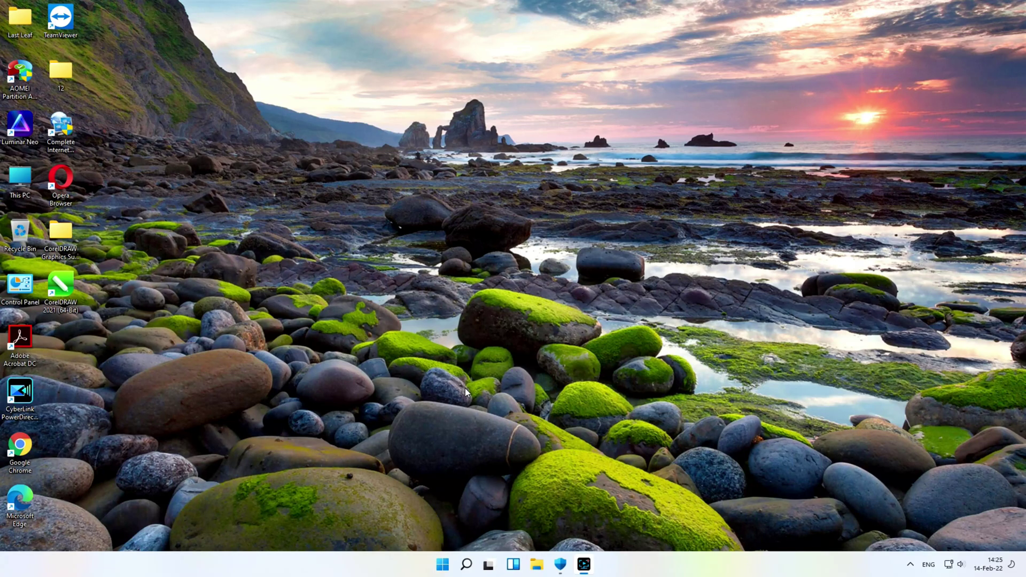
right_click(427, 203)
left_click(448, 247)
right_click(730, 27)
left_click(794, 73)
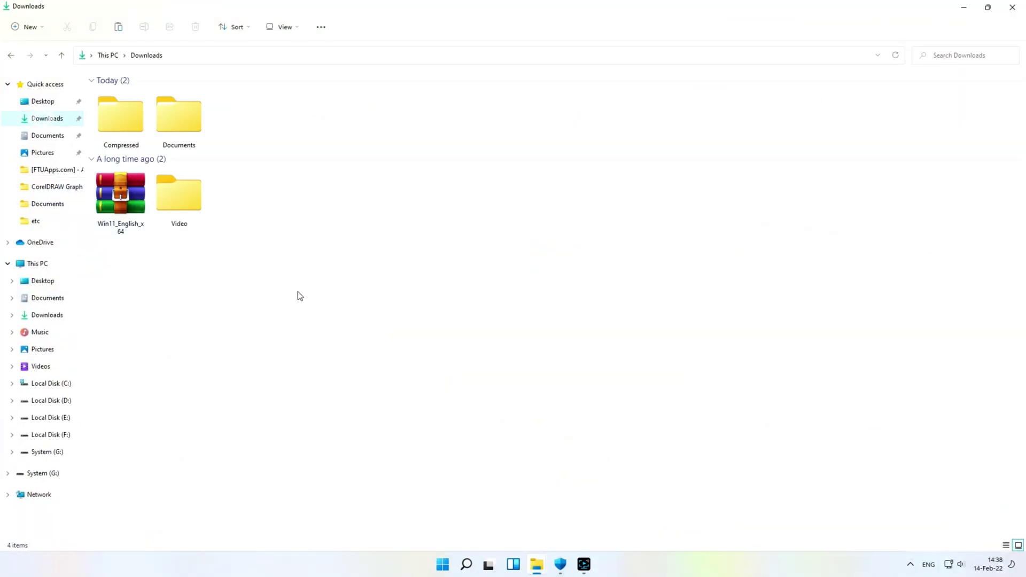
Copy the Win11_English_x64 archive from the Downloads folder.
right_click(140, 212)
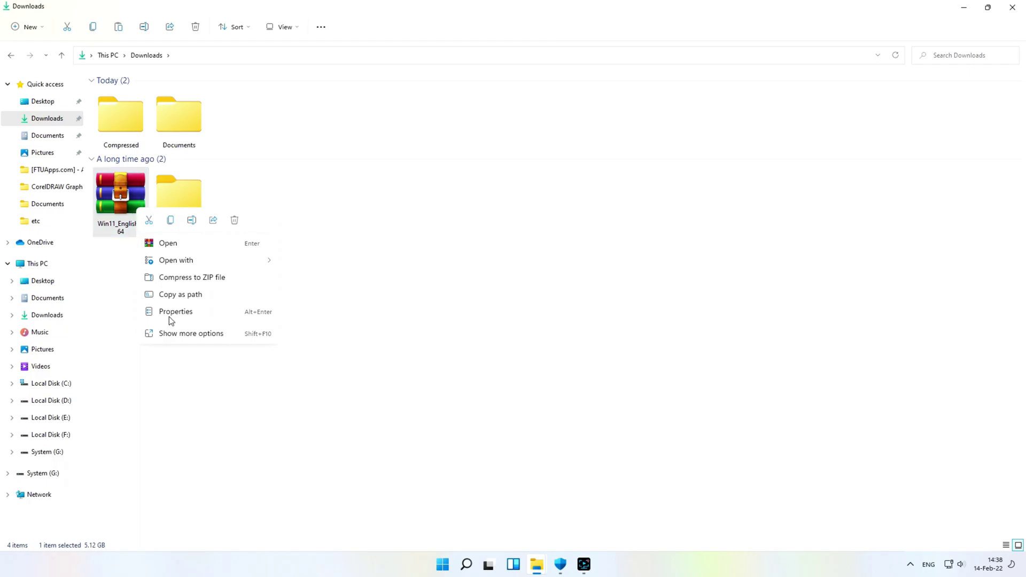
left_click(171, 222)
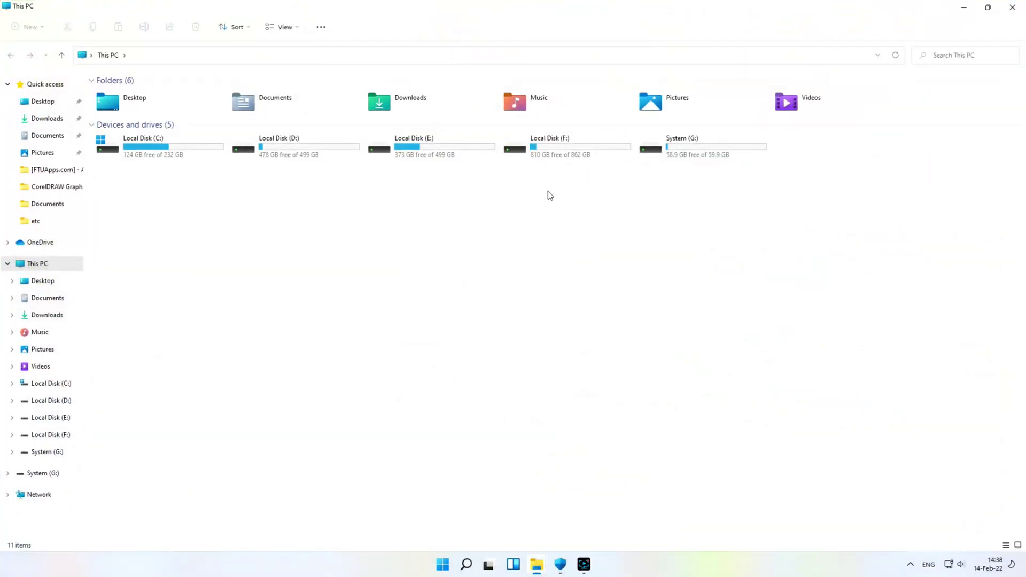
Look through the contents of the System (G:) drive and check its file system in the drive properties.
left_click(674, 148)
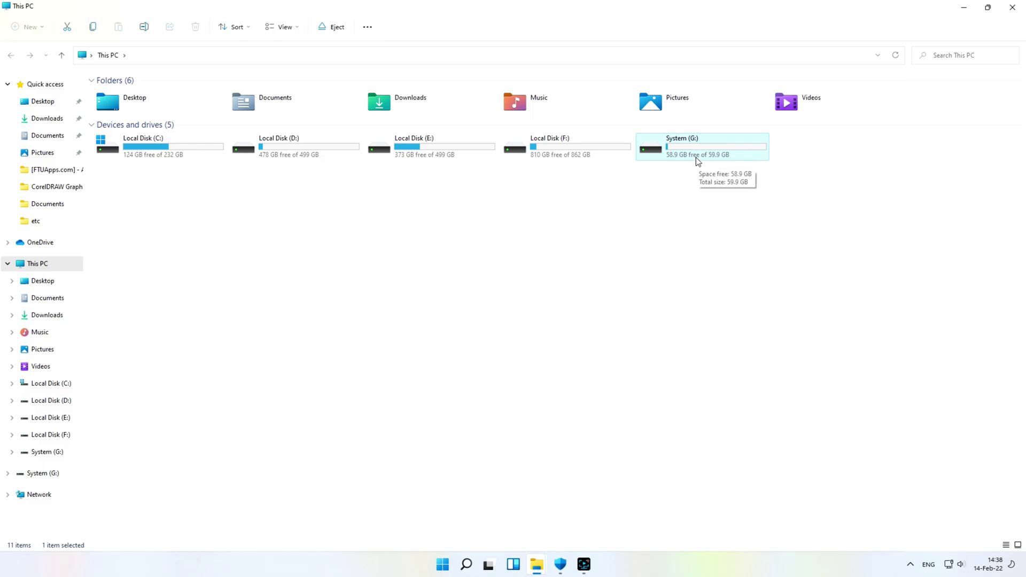
double_click(678, 149)
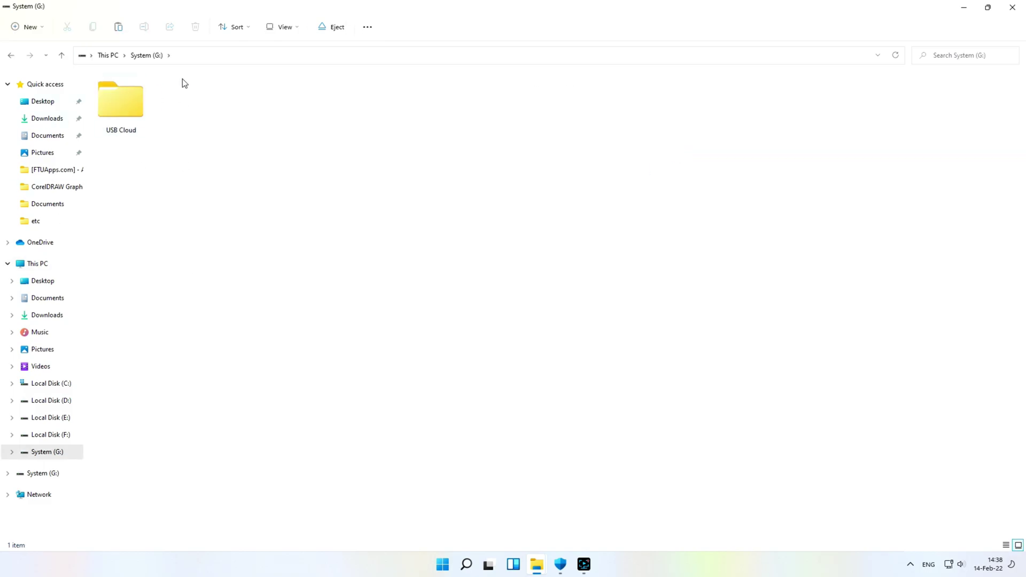
left_click(11, 55)
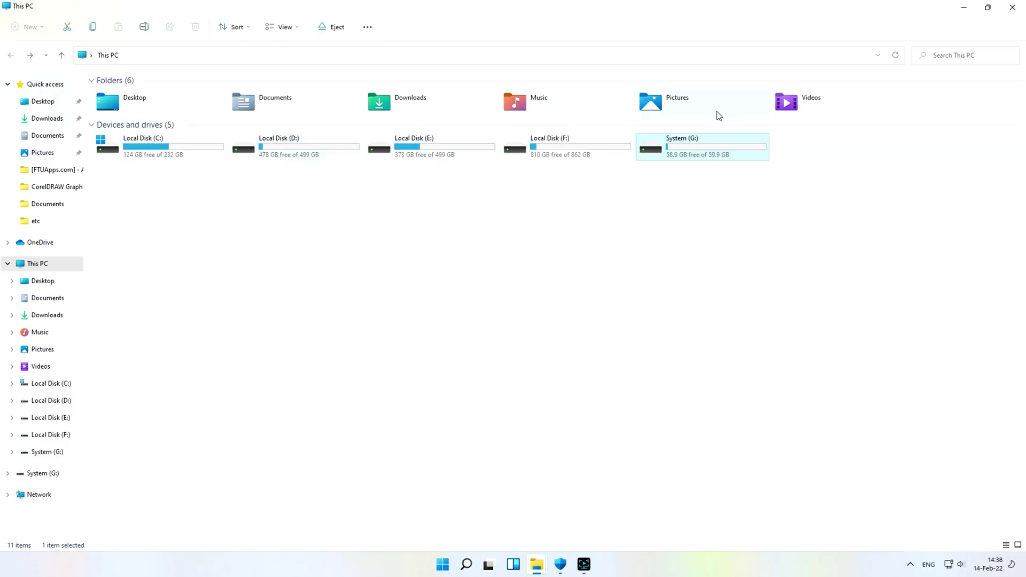
right_click(661, 155)
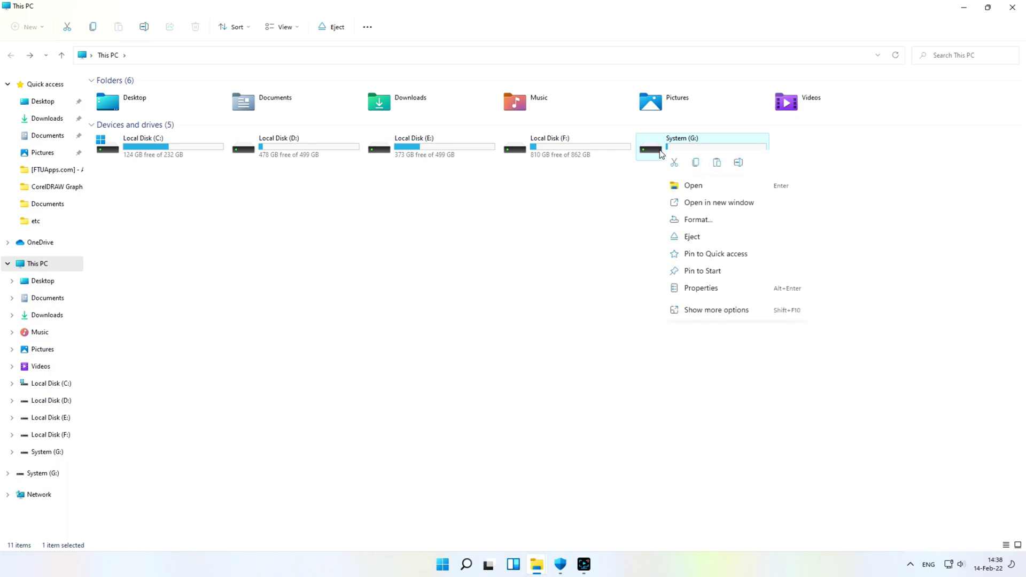
left_click(690, 289)
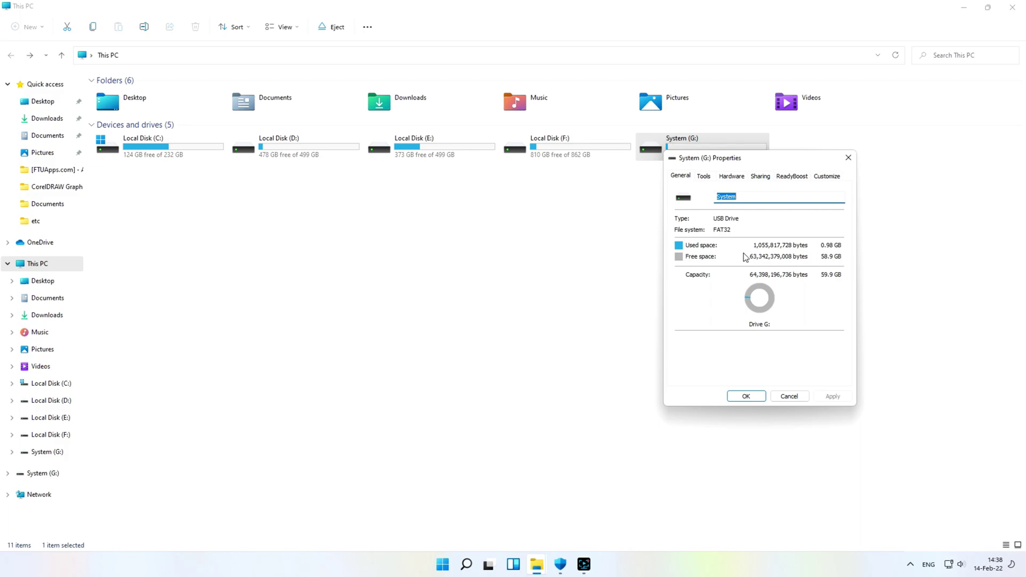
left_click(848, 158)
Try to paste the copied Win11_English_x64 archive onto the System (G:) drive.
right_click(697, 155)
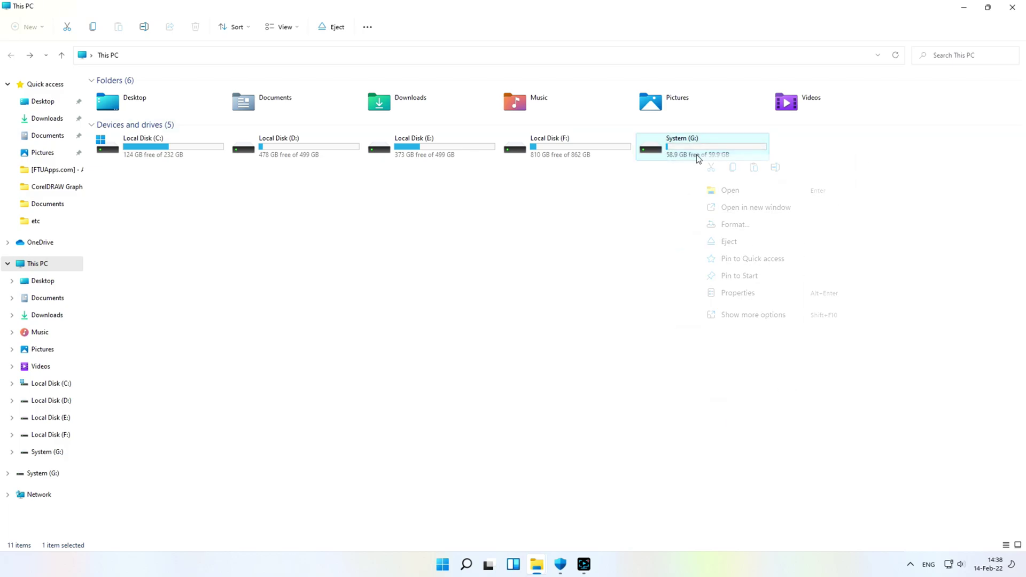
left_click(756, 169)
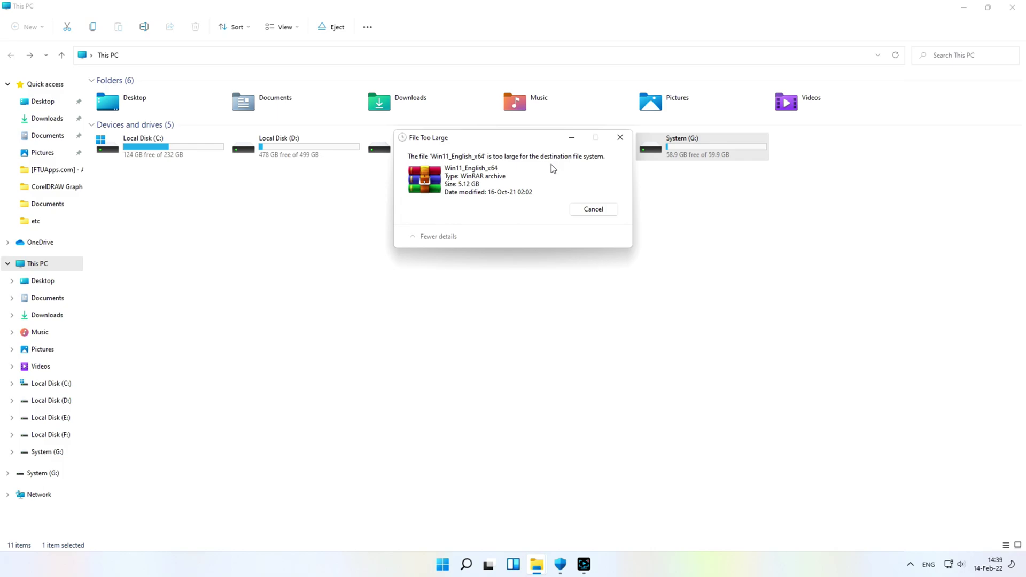
left_click(594, 208)
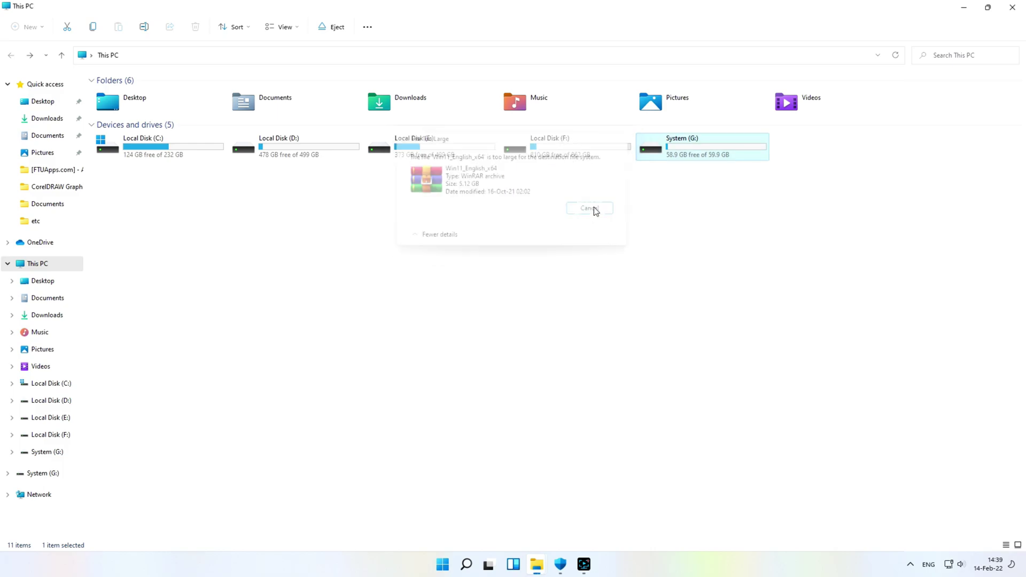
Inspect the USB Cloud folder on the System (G:) drive and return to This PC.
double_click(650, 152)
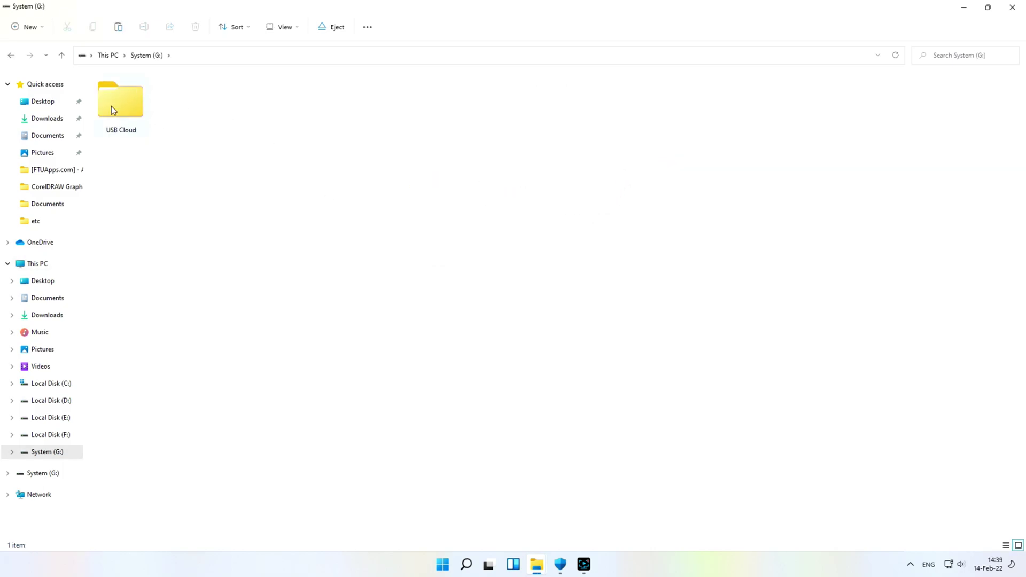
double_click(136, 117)
left_click(11, 55)
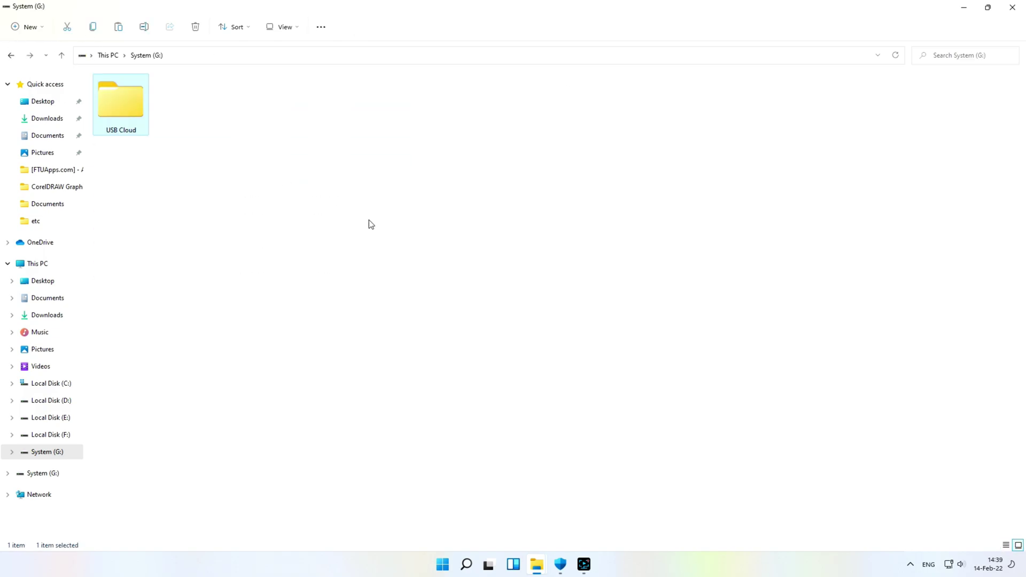
left_click(10, 55)
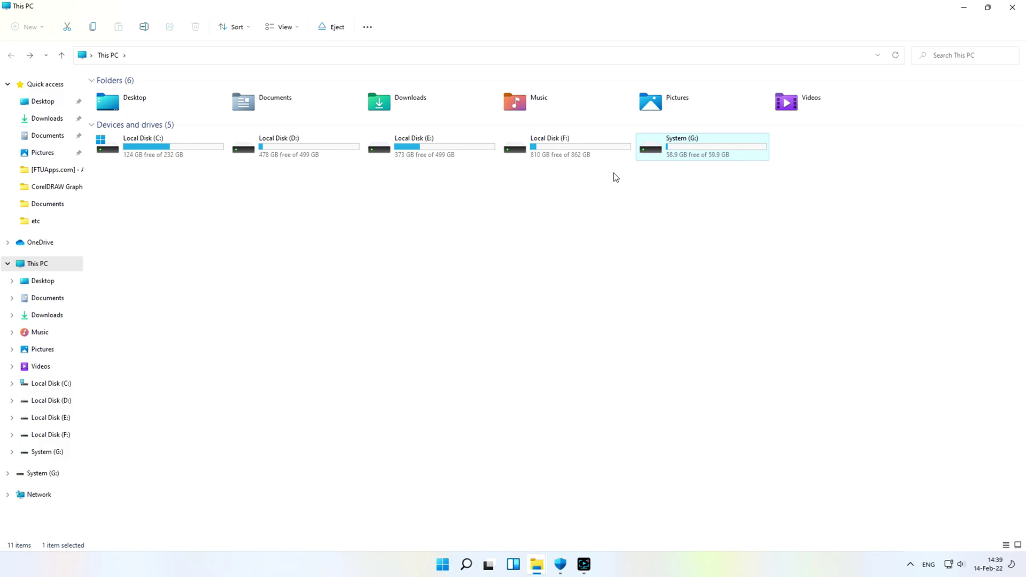
Search for cmd and open Command Prompt as administrator.
left_click(442, 566)
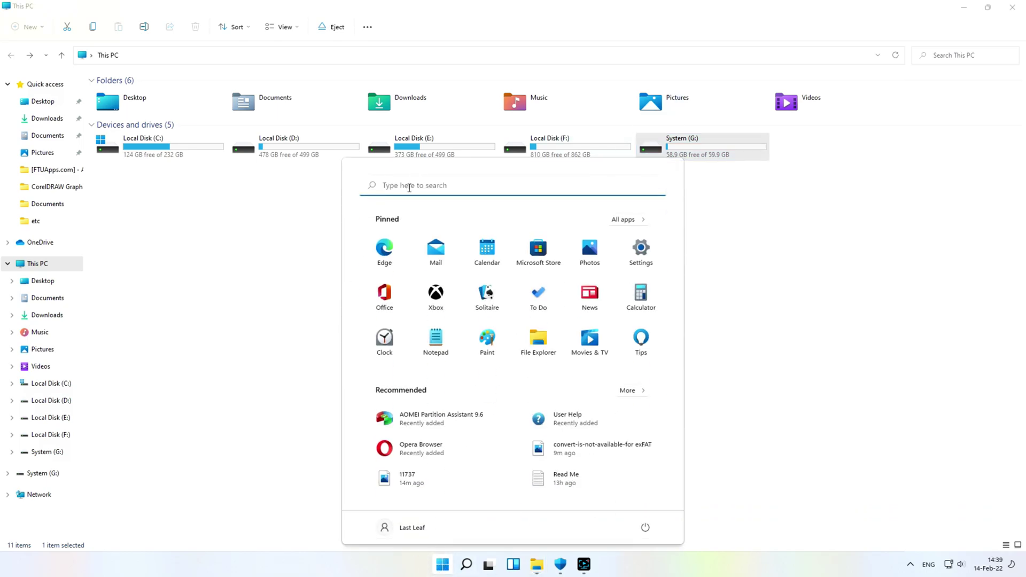
type("cmd")
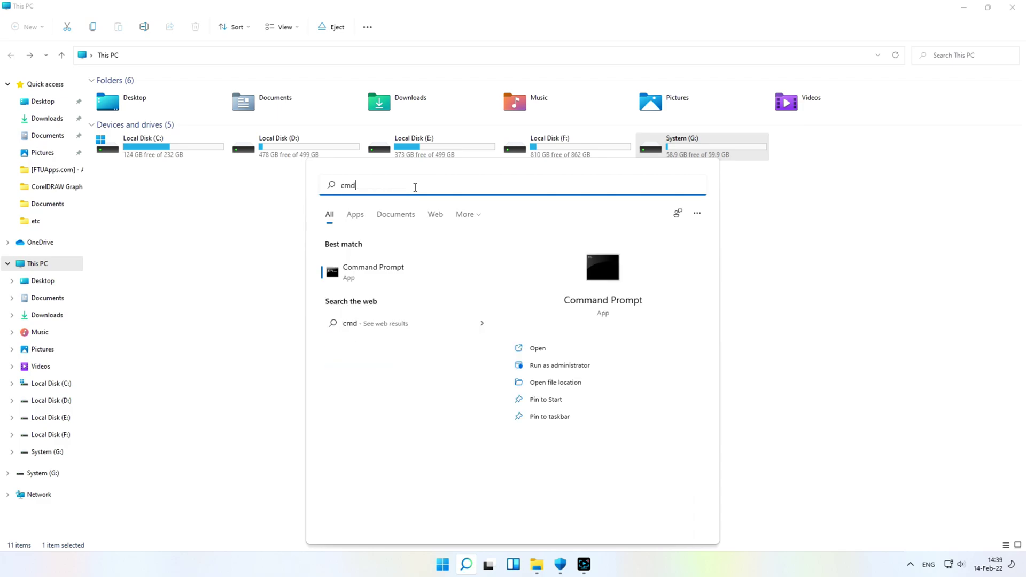
right_click(360, 272)
left_click(409, 283)
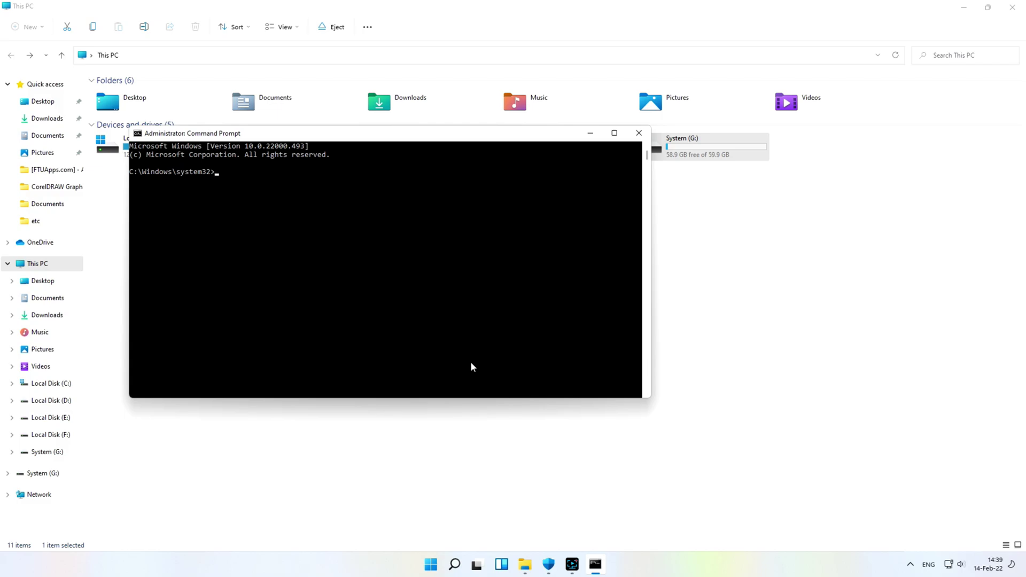
Run "help convert" and examine the CONVERT command's syntax line.
type("help co")
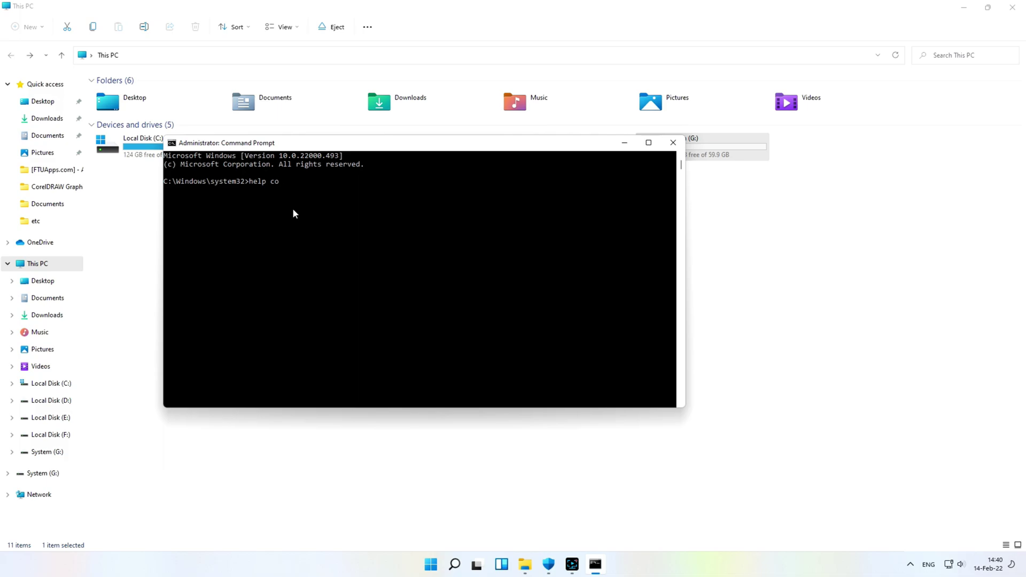
type("nvert")
key("Return")
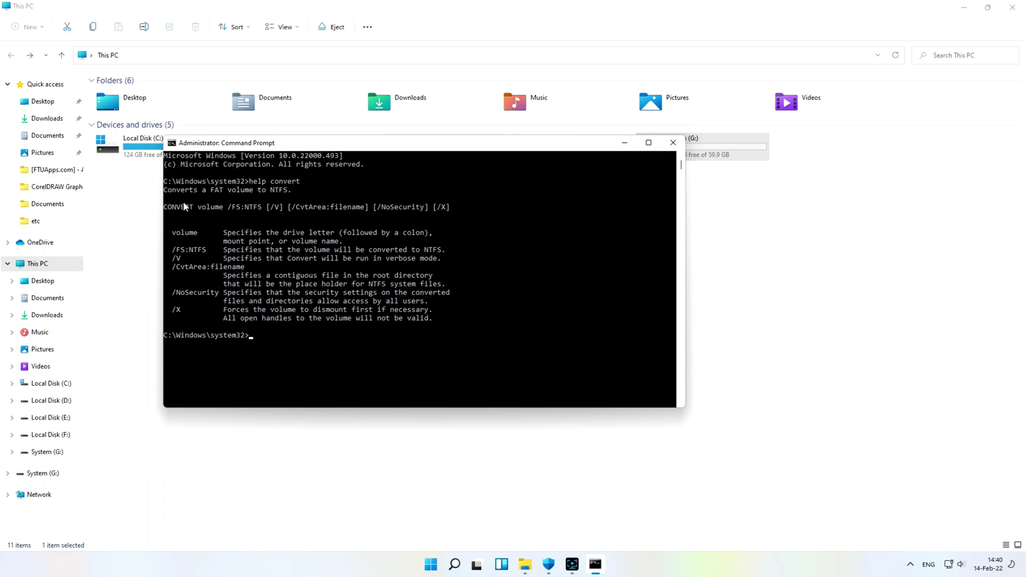
left_click_drag(171, 204, 449, 206)
left_click(443, 234)
left_click(265, 337)
Minimize File Explorer and view the convert-is-not-available-for exFAT image from the desktop, then get back to Command Prompt.
left_click(964, 7)
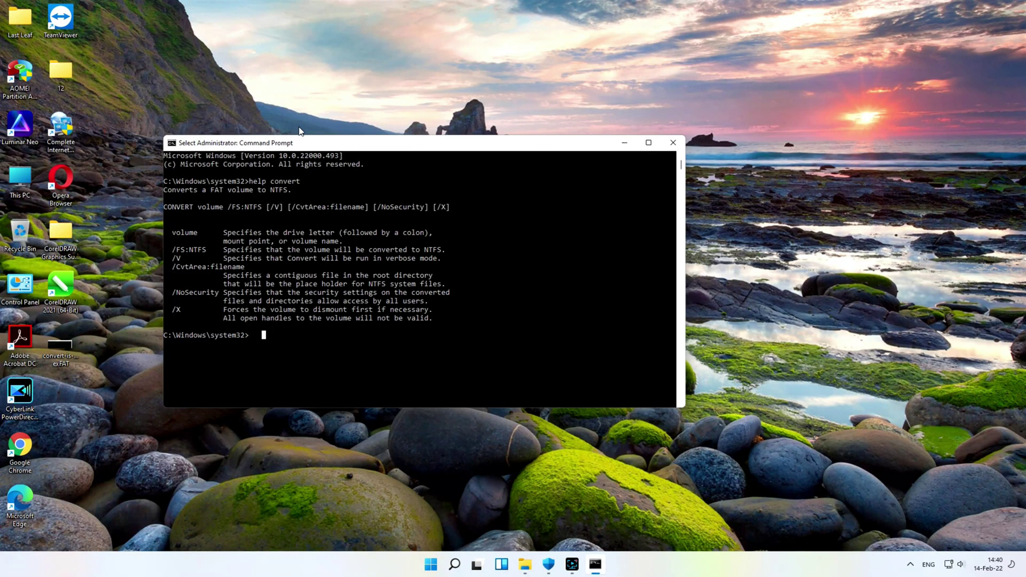
double_click(60, 345)
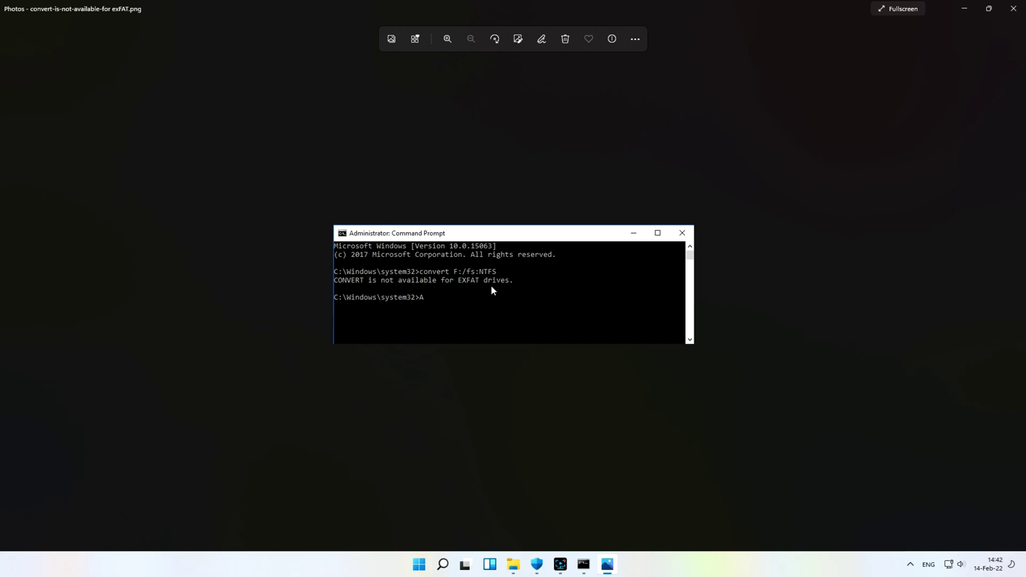
left_click(970, 11)
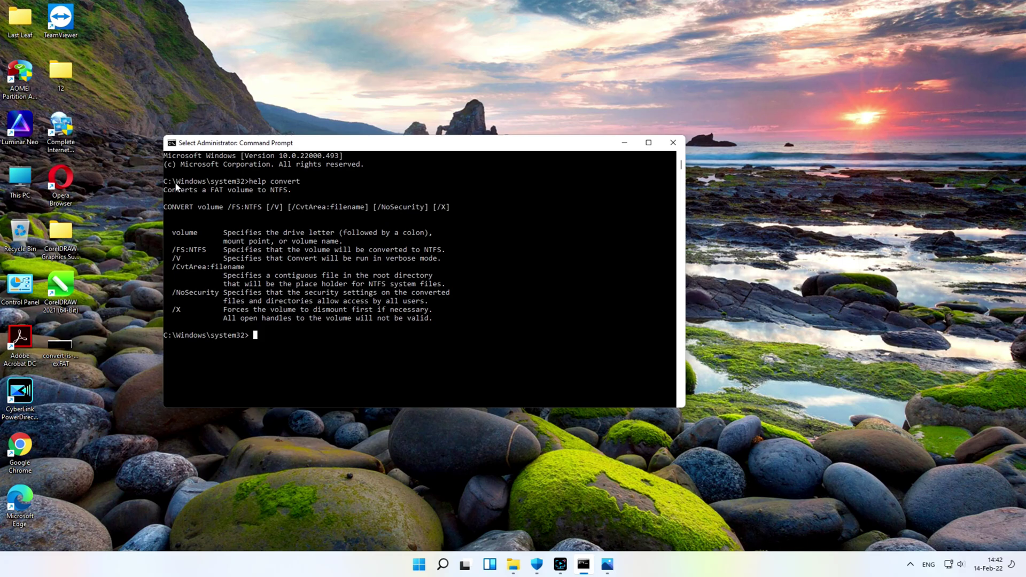
Check the System USB drive's letter in This PC and return to Command Prompt.
double_click(20, 179)
left_click(651, 91)
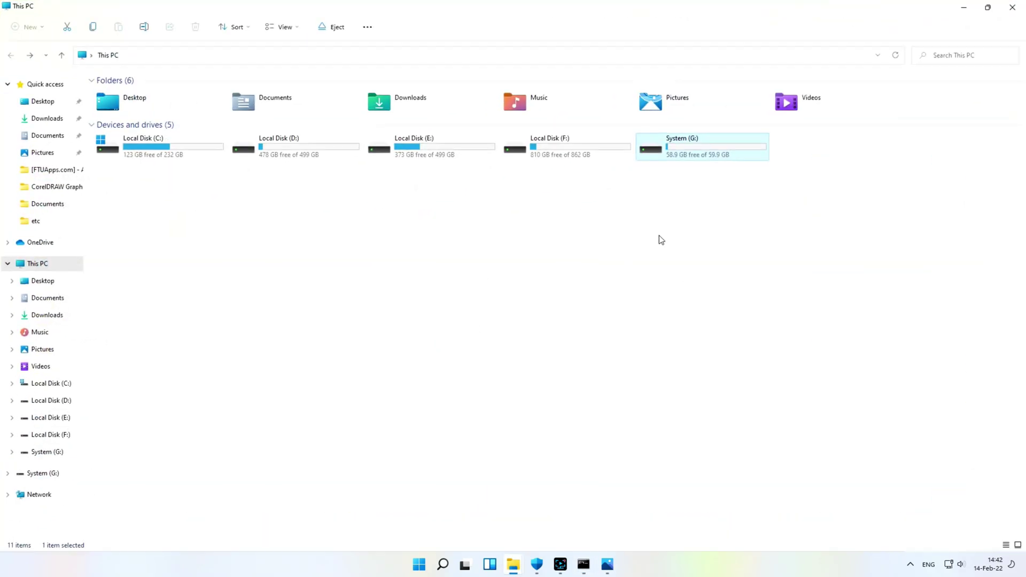
left_click(1012, 7)
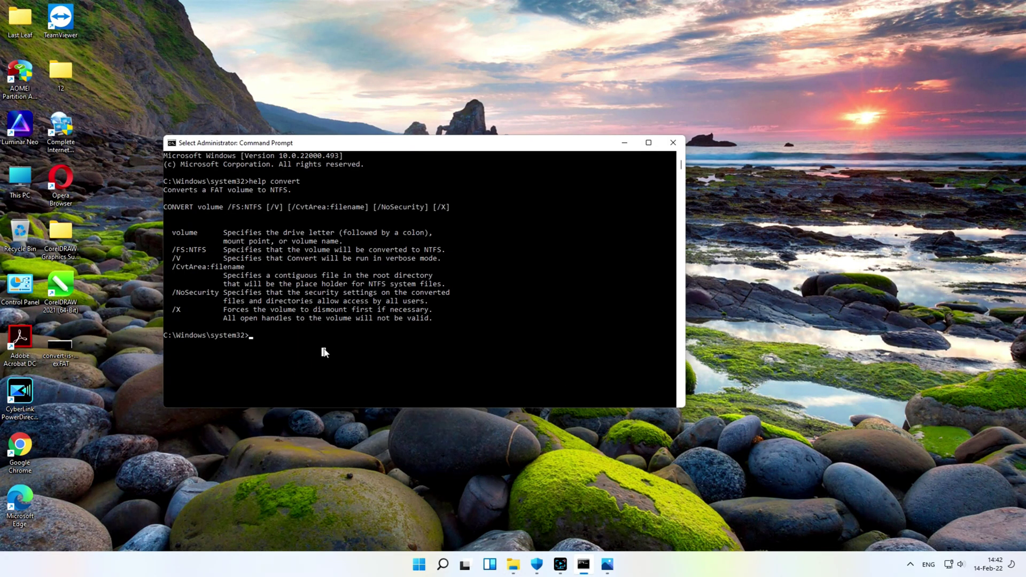
Convert the G: drive to NTFS by running "convert G:/fs:ntfs", and close Command Prompt.
type("convert")
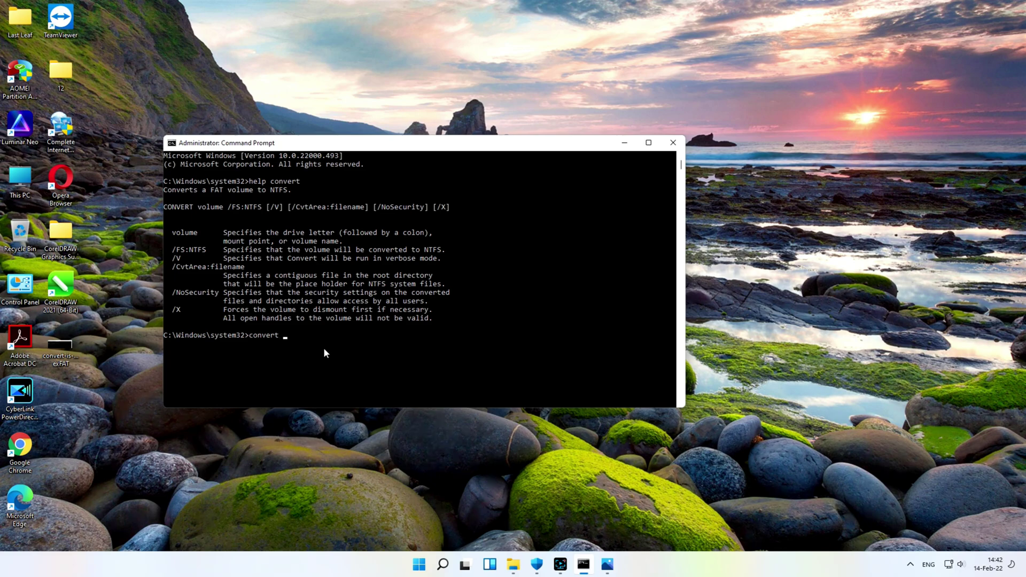
type(" G:/")
left_click(316, 342)
type("fs:ntfs")
key("Return")
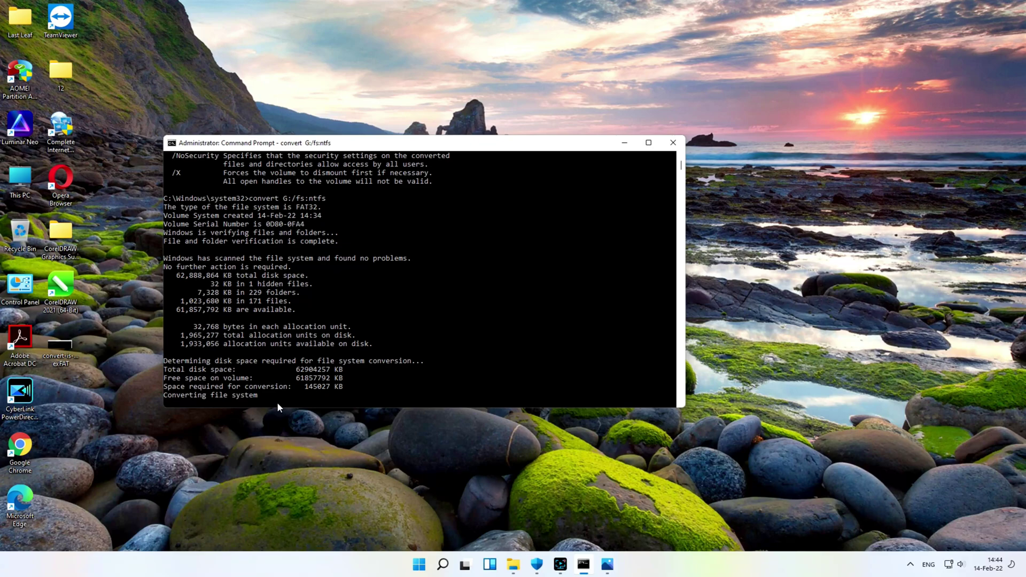
key("alt+F4")
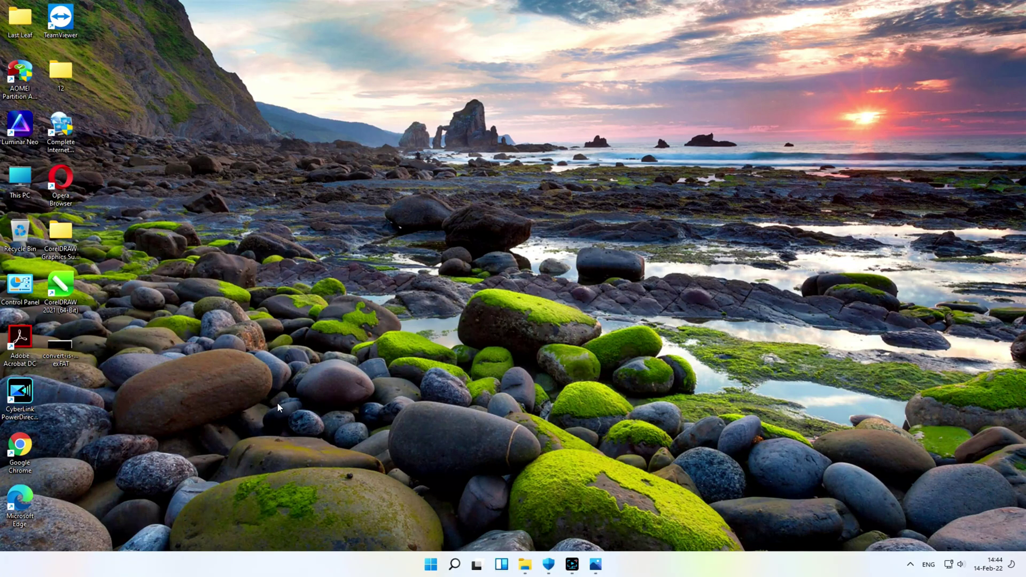
right_click(455, 6)
left_click(468, 73)
right_click(856, 6)
left_click(887, 72)
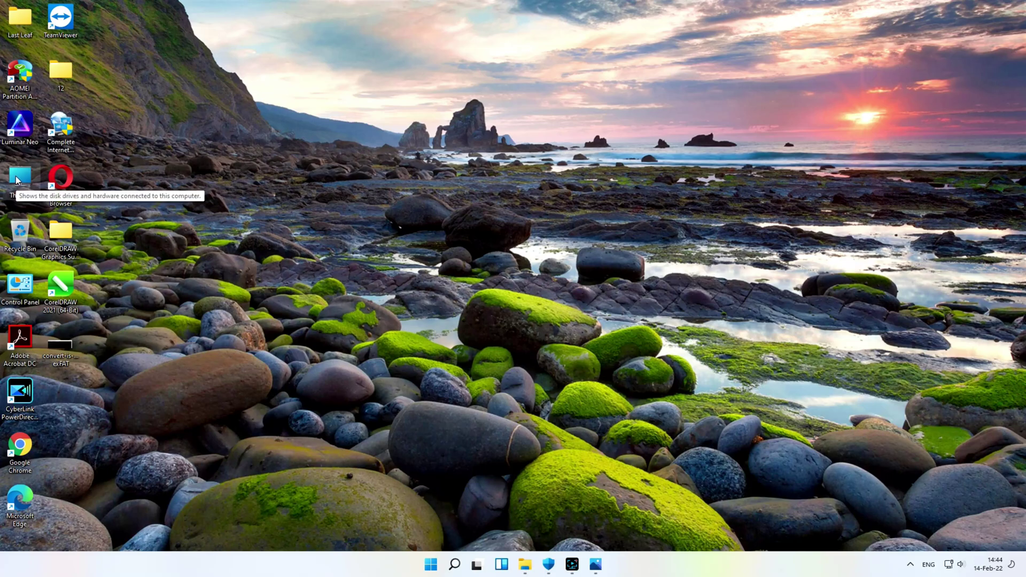
Open the System (G:) drive from This PC and check the files in its USB Cloud folder after the conversion.
double_click(17, 179)
key("super+Up")
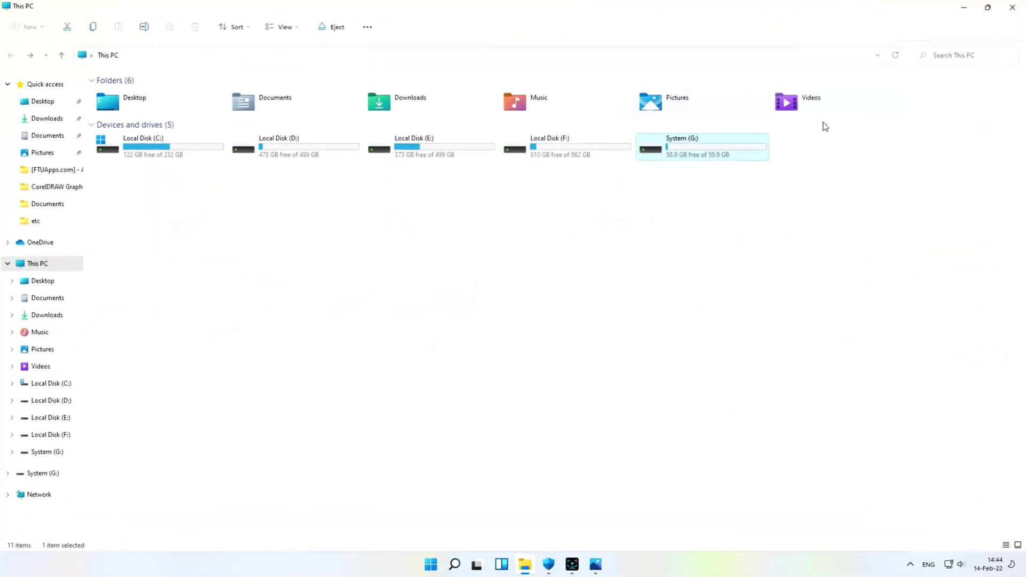
double_click(669, 156)
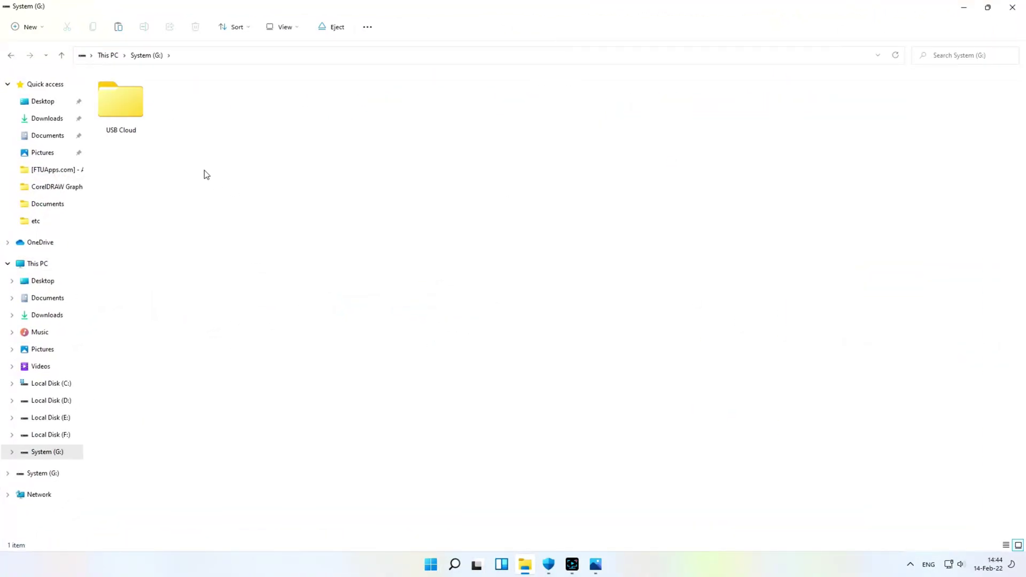
double_click(123, 110)
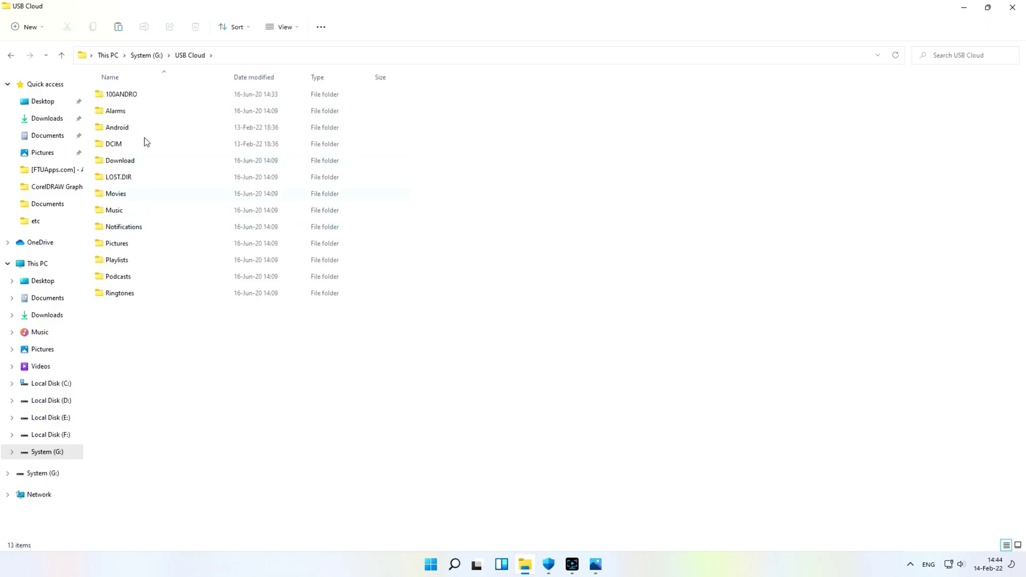
left_click(11, 55)
left_click(10, 55)
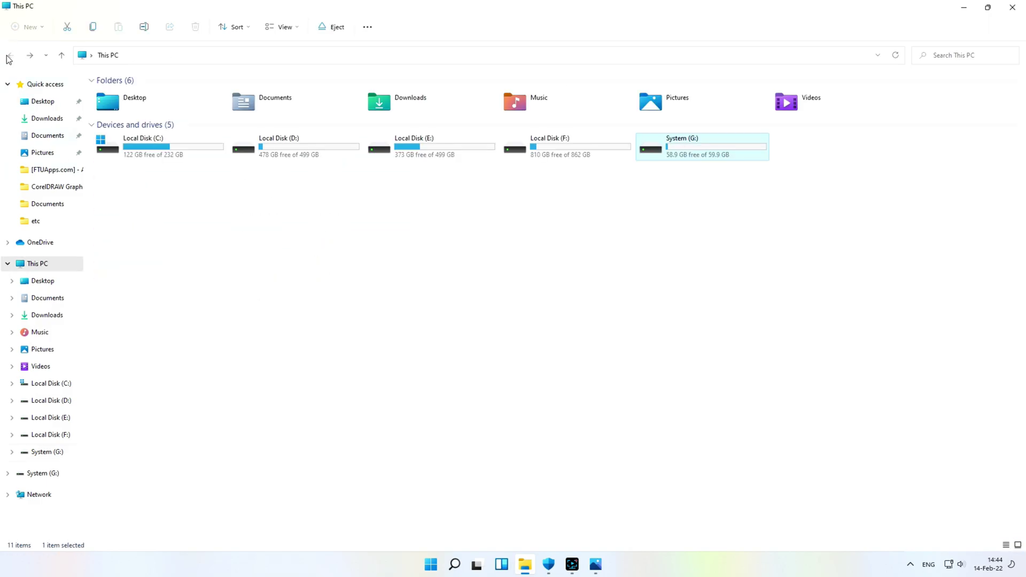
Open the System (G:) drive's properties and check its file system type.
right_click(653, 155)
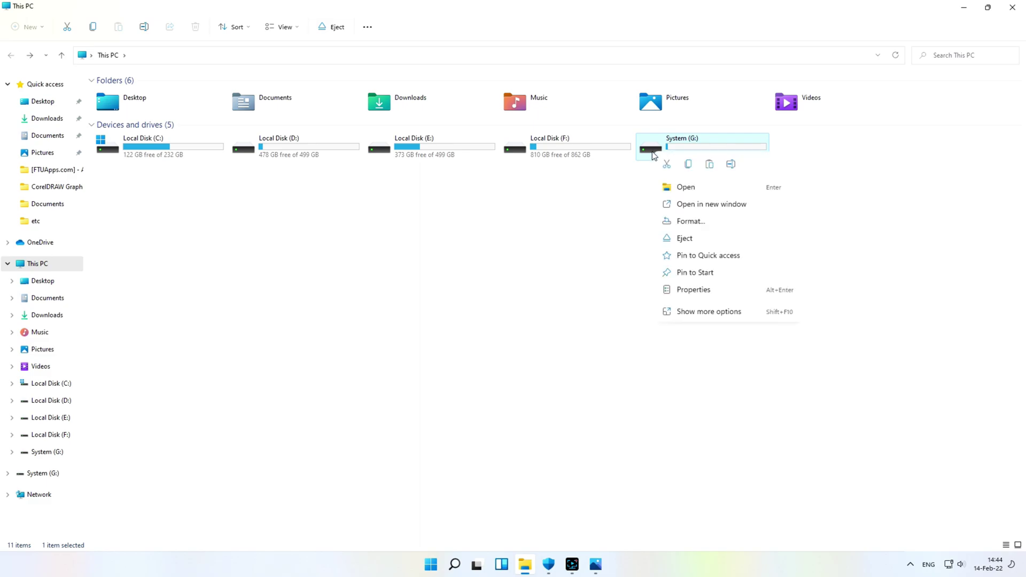
left_click(683, 291)
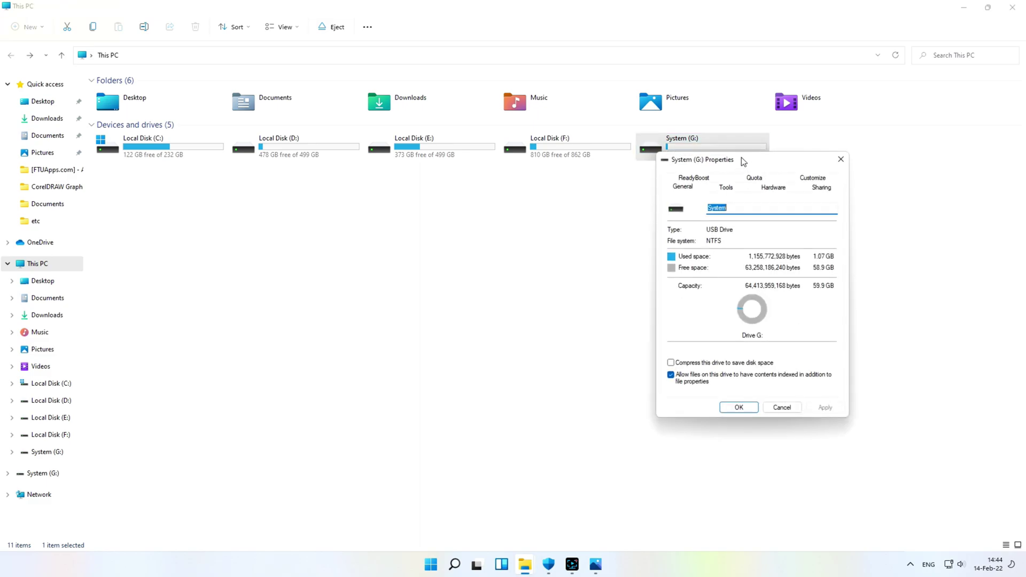
left_click_drag(741, 157, 697, 186)
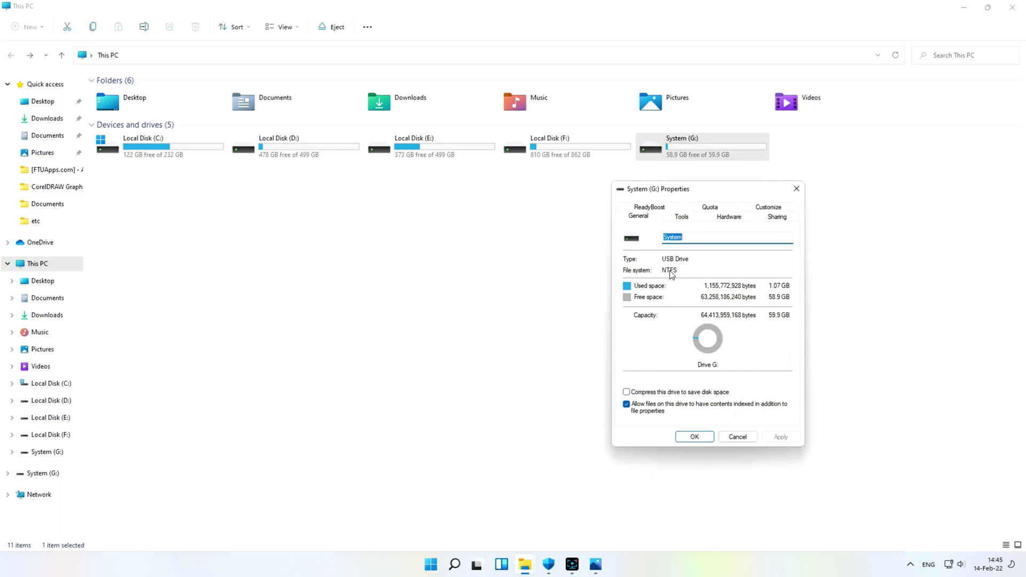
Close the drive's properties and copy the Win11_English_x64 file from the Downloads folder.
left_click(796, 188)
left_click(517, 236)
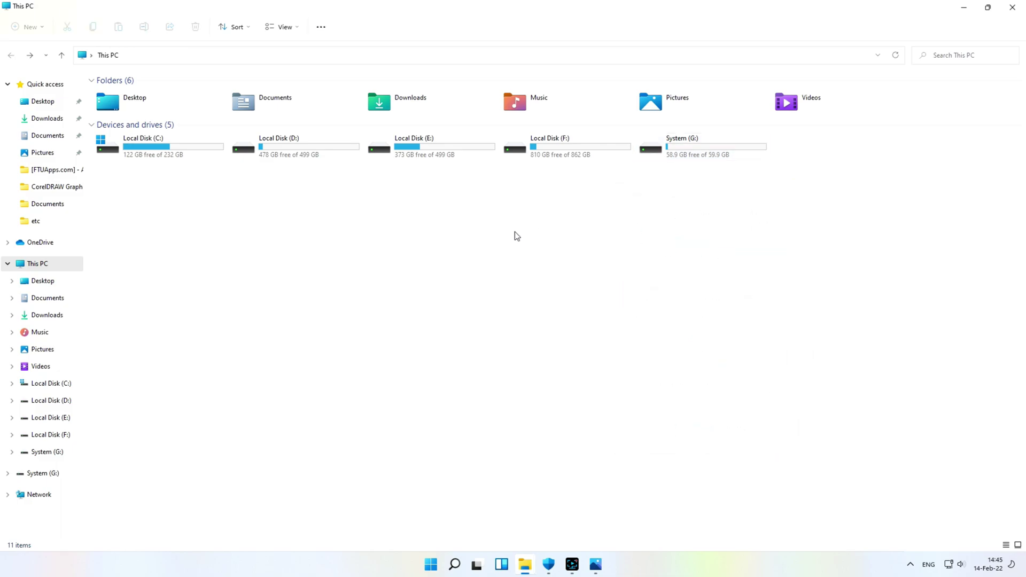
left_click(44, 118)
right_click(122, 194)
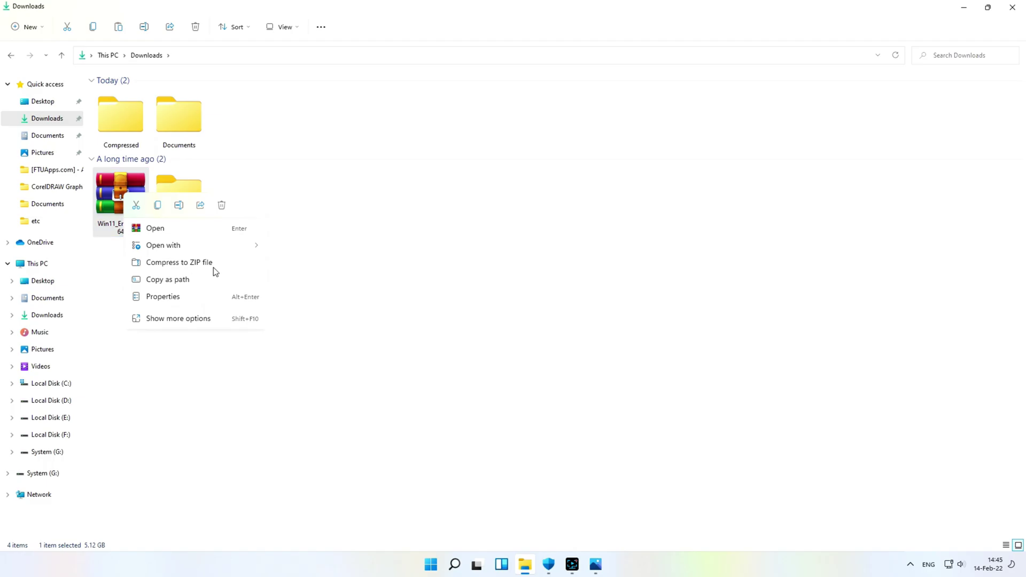
key("Escape")
left_click(243, 163)
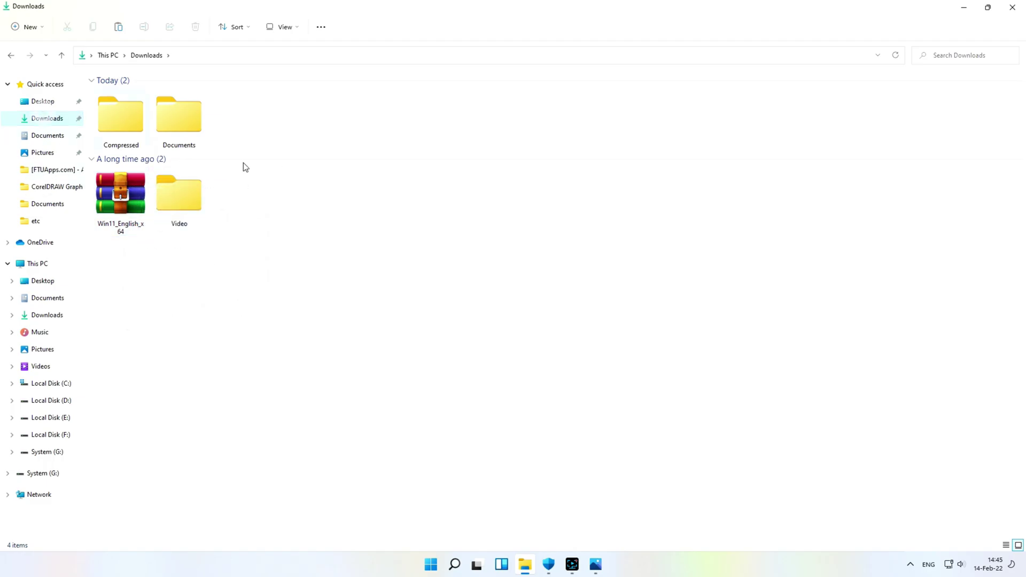
Paste the Win11_English_x64 file onto the System (G:) drive to test large-file copying, and cancel the transfer.
key("super+d")
key("Down")
key("Down")
key("Return")
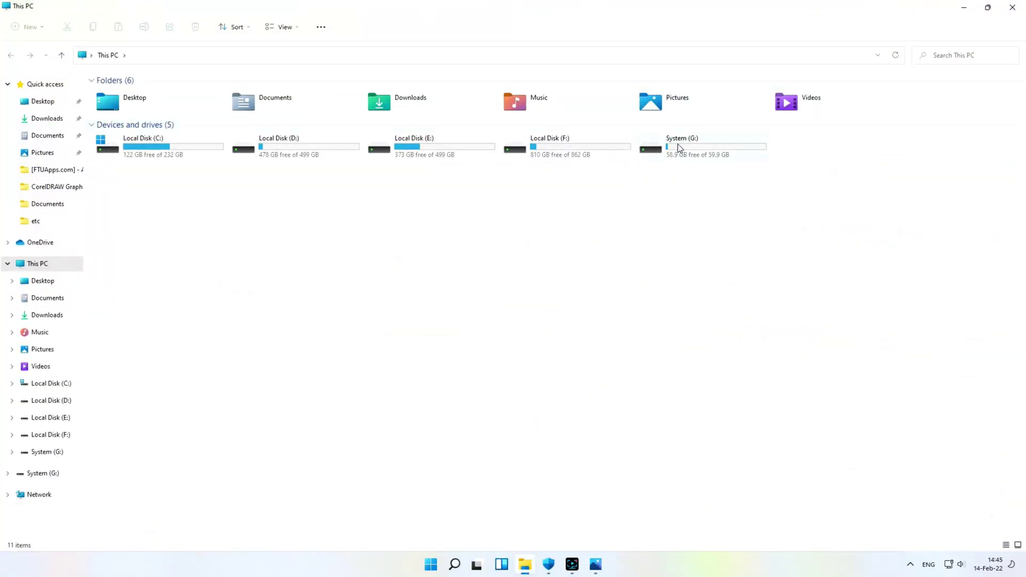
right_click(671, 148)
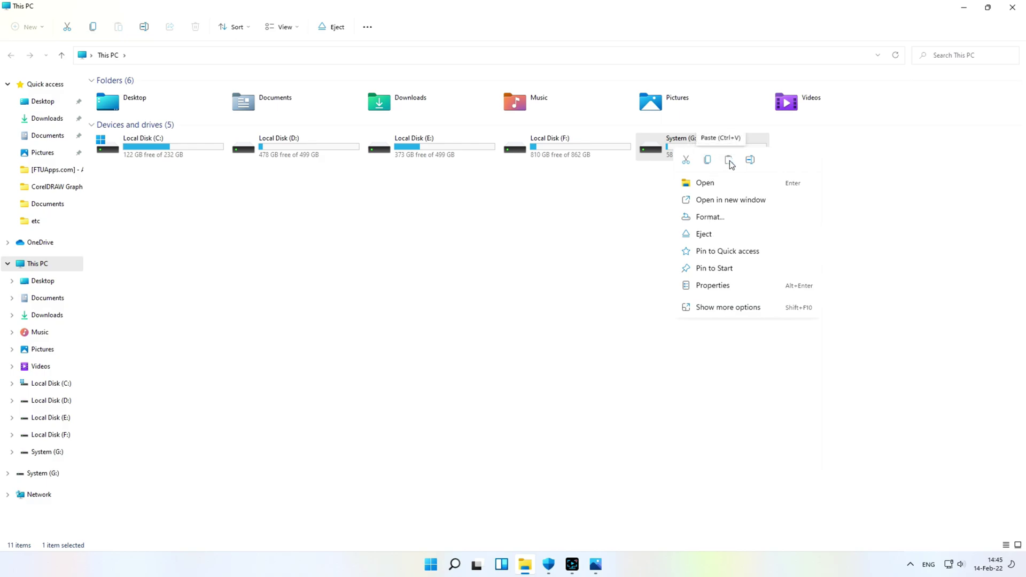
key("Escape")
key("ctrl+v")
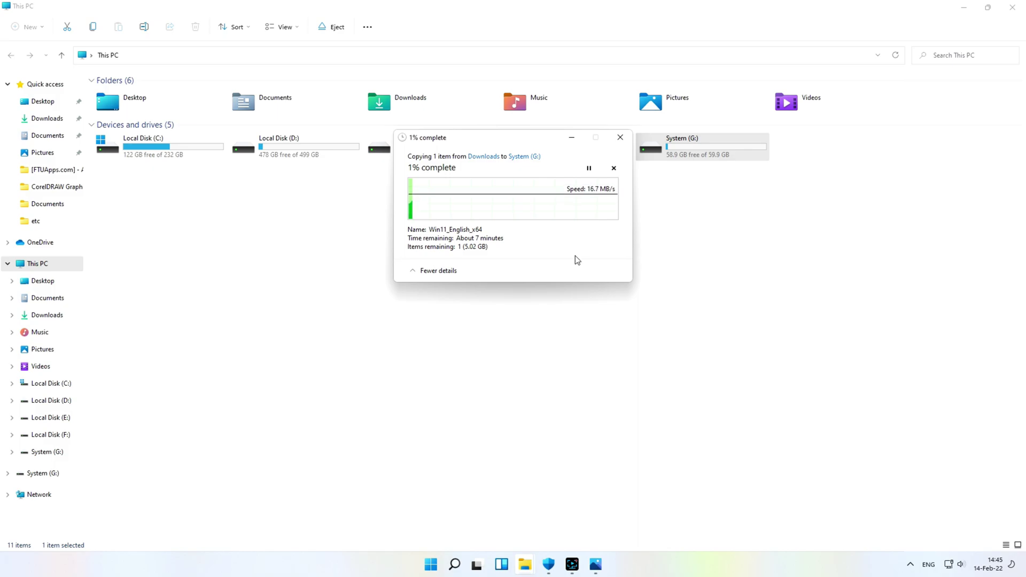
left_click(588, 168)
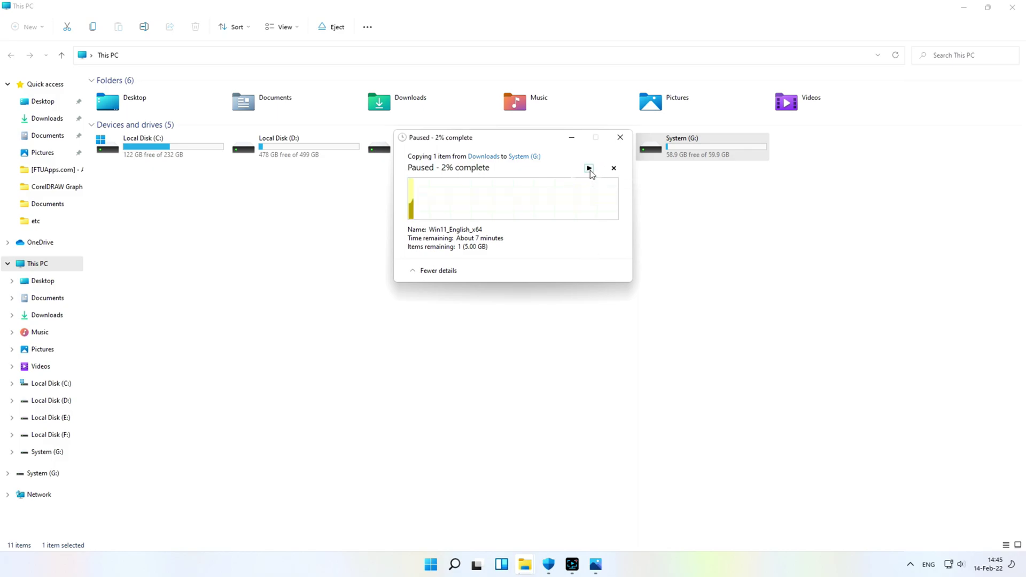
left_click(614, 169)
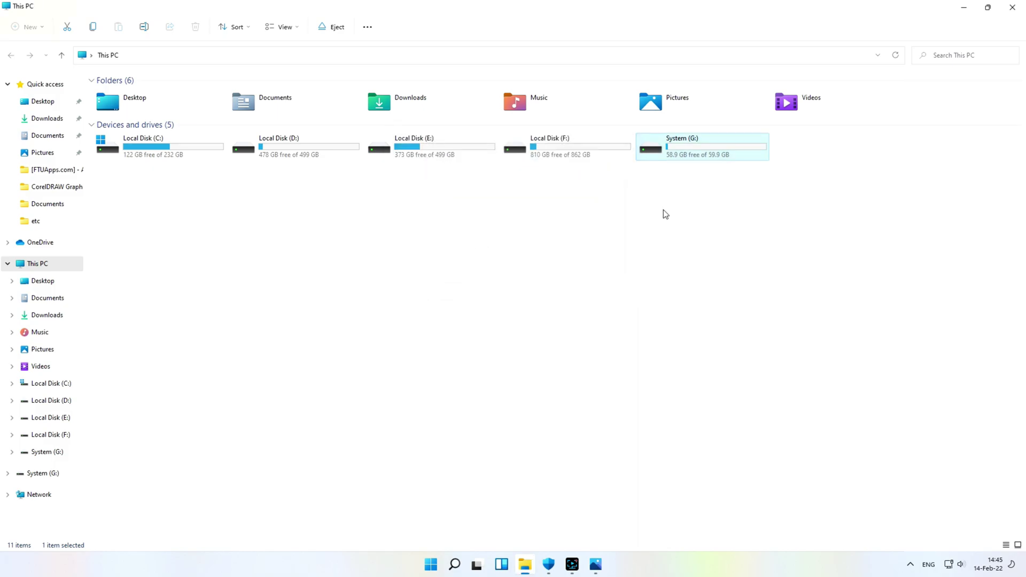
Open the System (G:) drive from This PC, check its contents, and close File Explorer.
double_click(663, 152)
key("super+d")
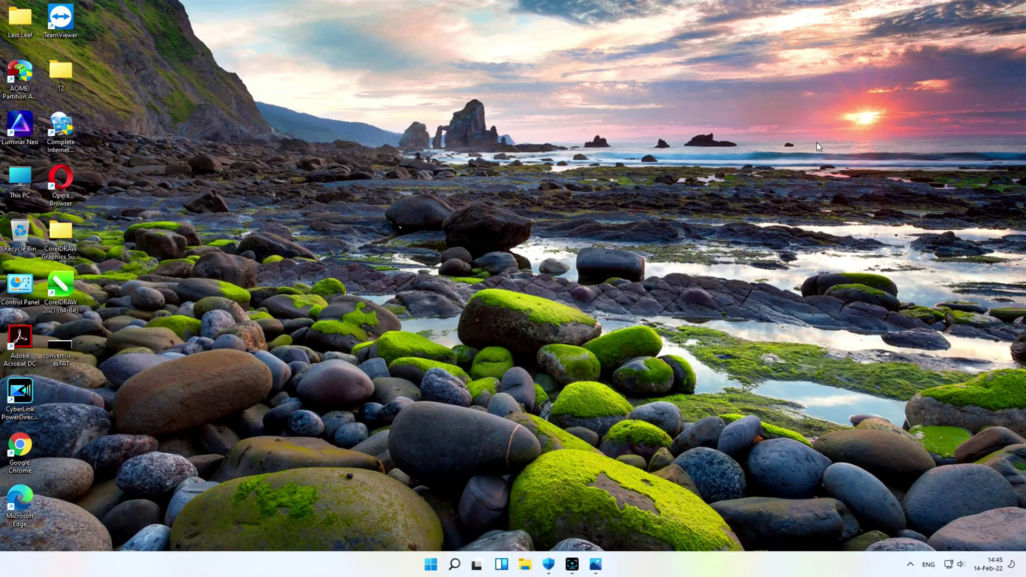
key("super+e")
double_click(737, 147)
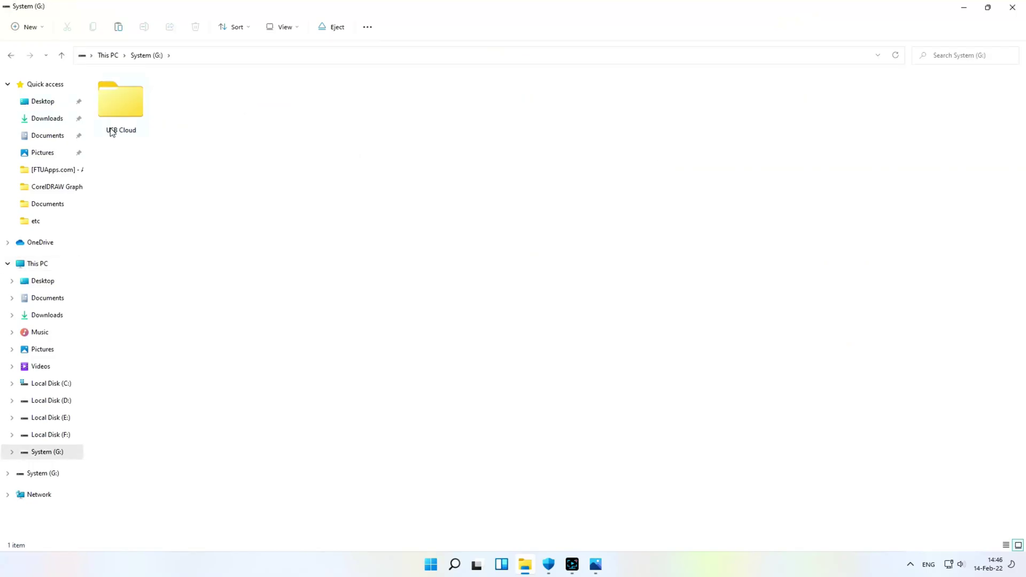
left_click(10, 55)
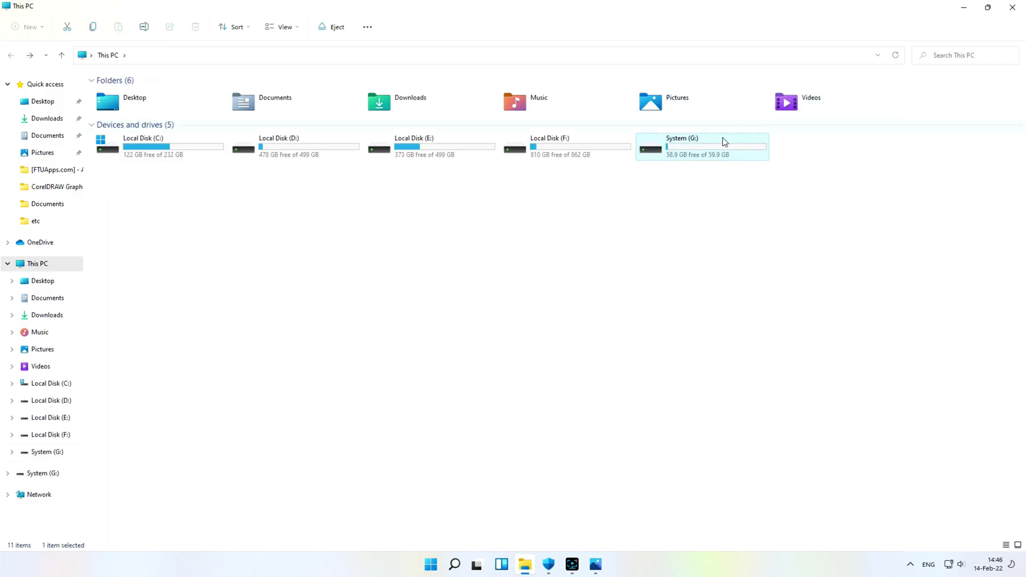
double_click(646, 149)
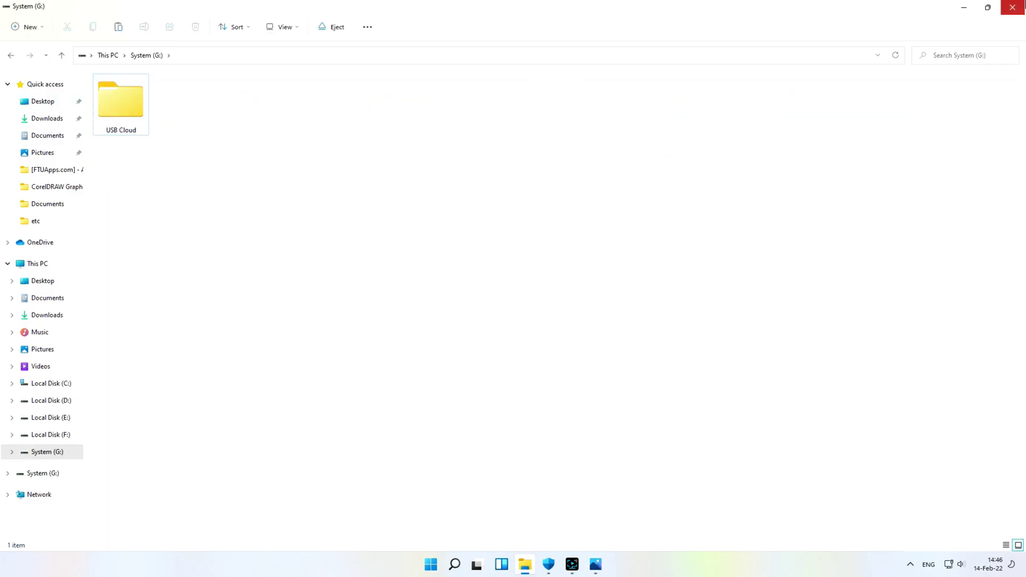
left_click(1012, 7)
right_click(971, 27)
left_click(870, 73)
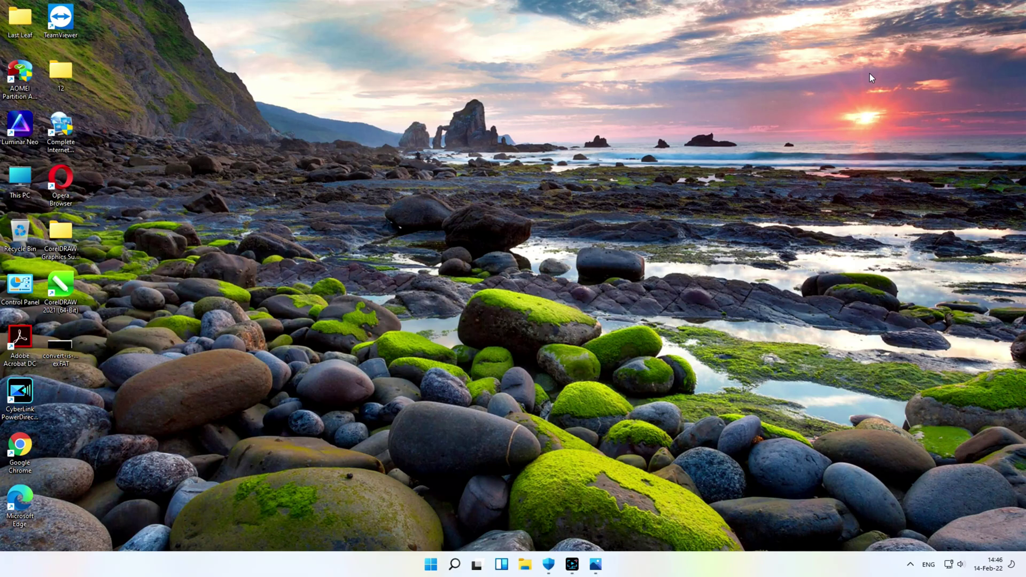
double_click(17, 86)
right_click(204, 18)
left_click(217, 87)
double_click(20, 75)
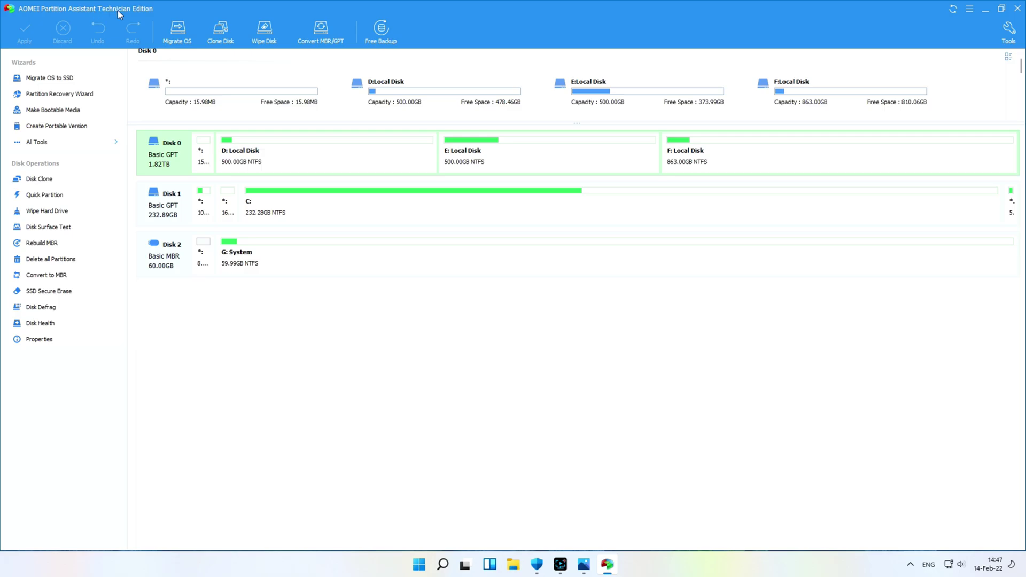
double_click(174, 10)
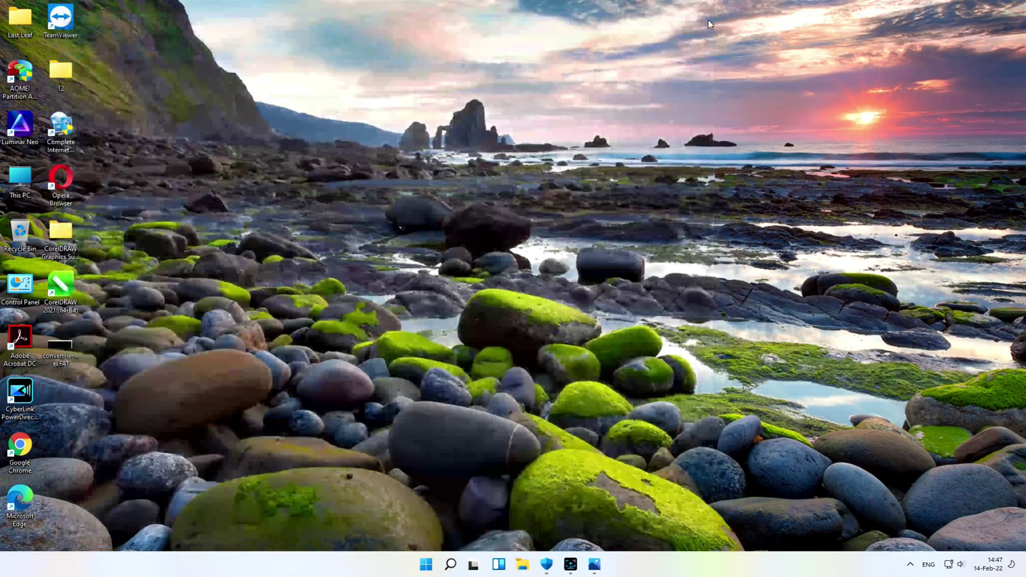
left_click(722, 8)
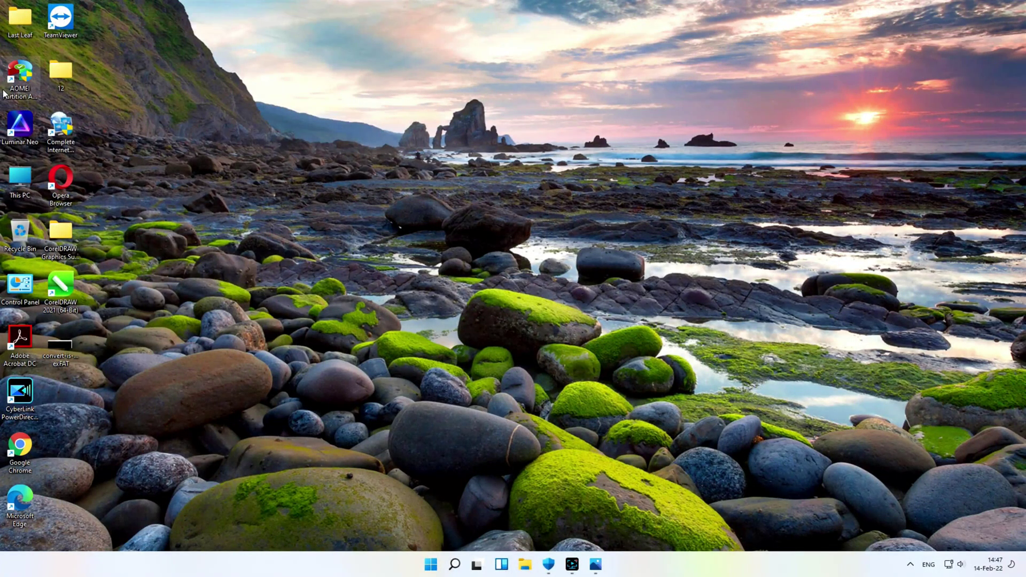
Open AOMEI Partition Assistant in a maximised window and select the G: System partition on Disk 2 to check its file system.
double_click(20, 83)
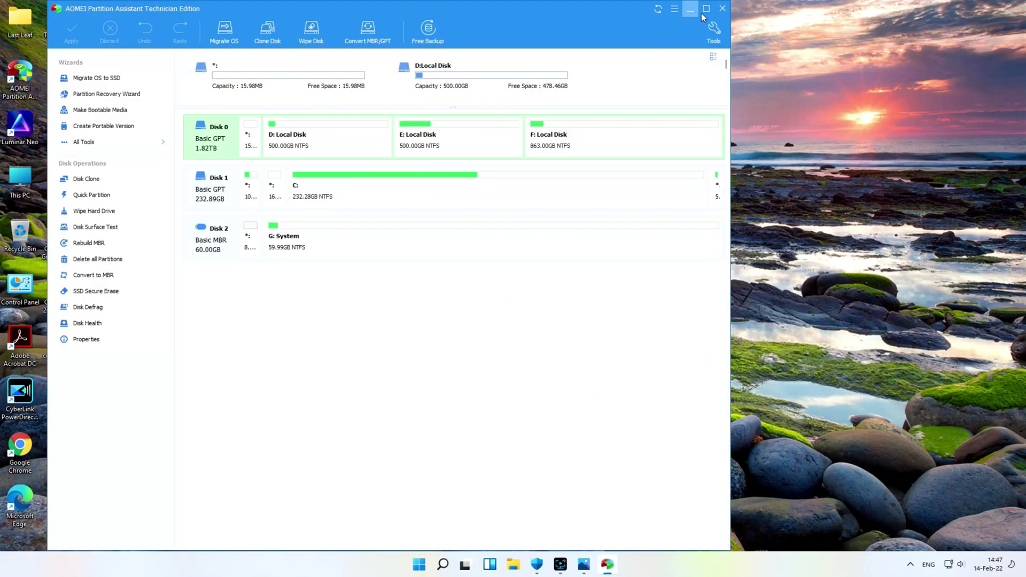
left_click(706, 9)
left_click(307, 249)
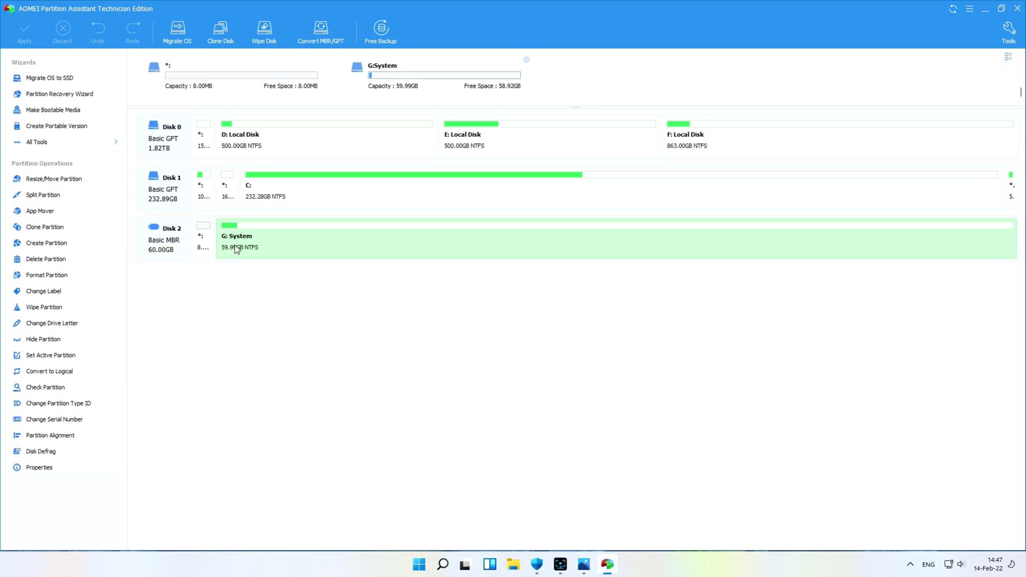
key("Up")
key("Up")
key("Right")
key("Right")
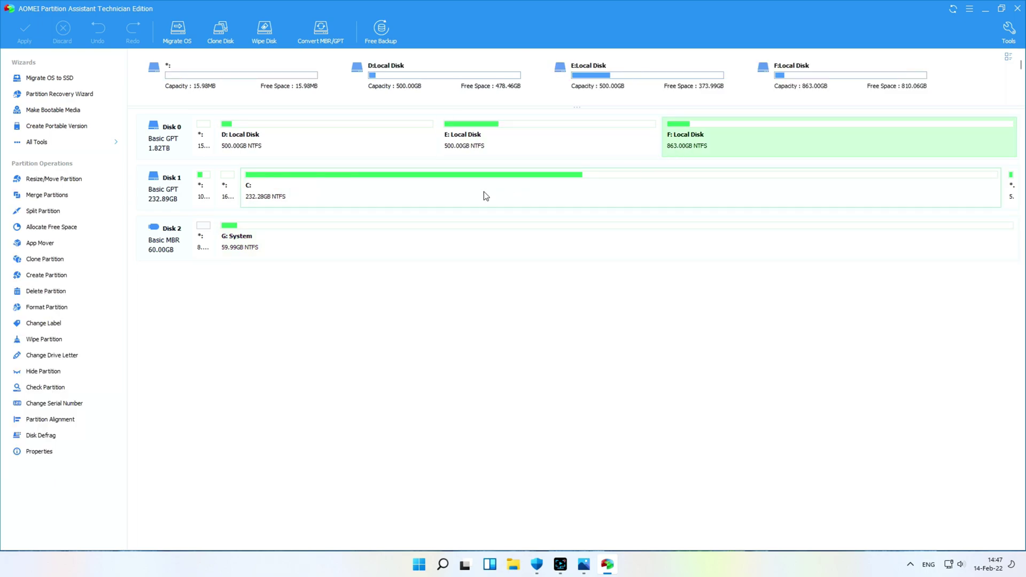
left_click(485, 196)
left_click(245, 249)
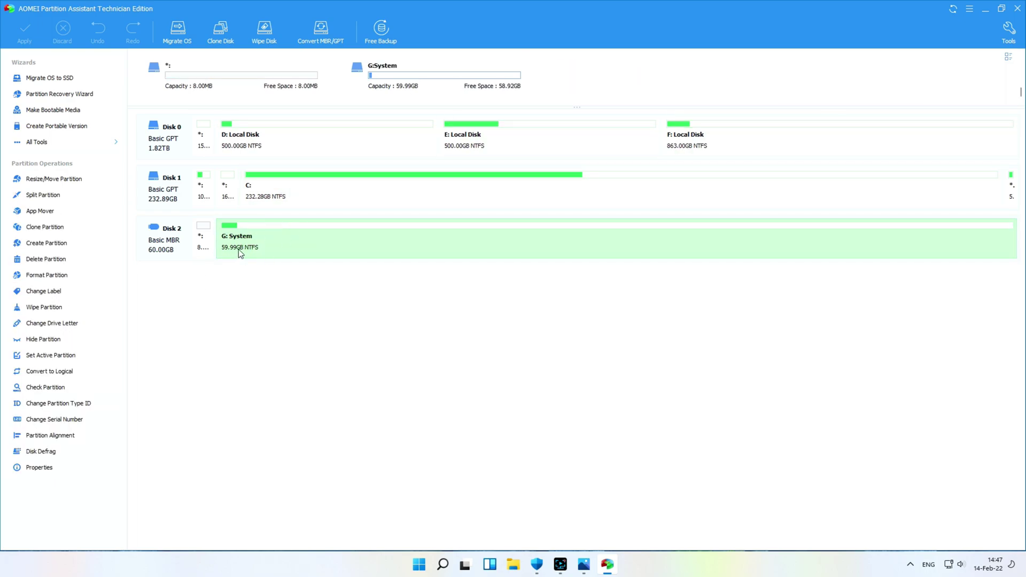
Check whether Convert to NTFS is offered among the advanced operations for the G: System partition.
right_click(240, 251)
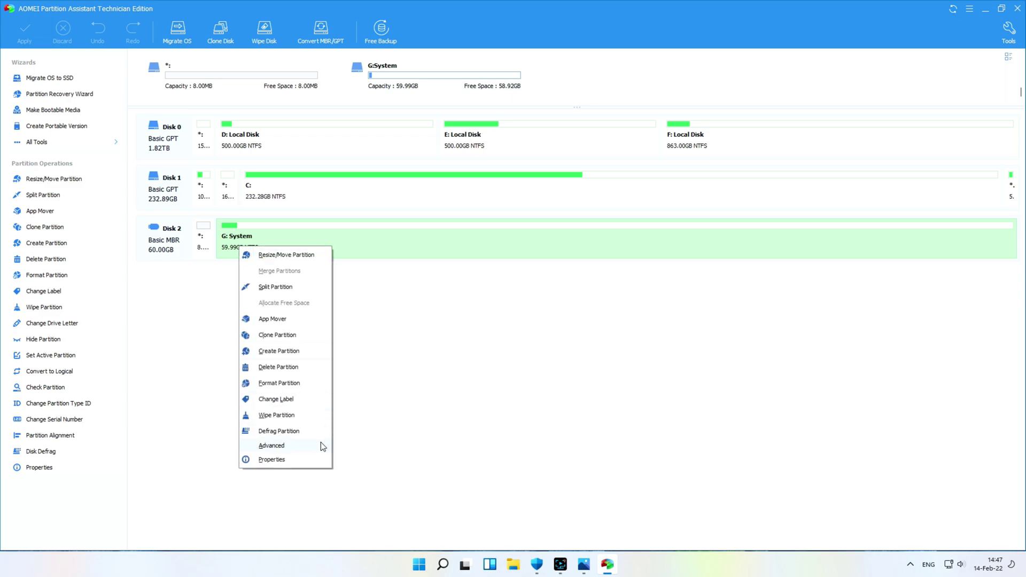
mouse_move(320, 443)
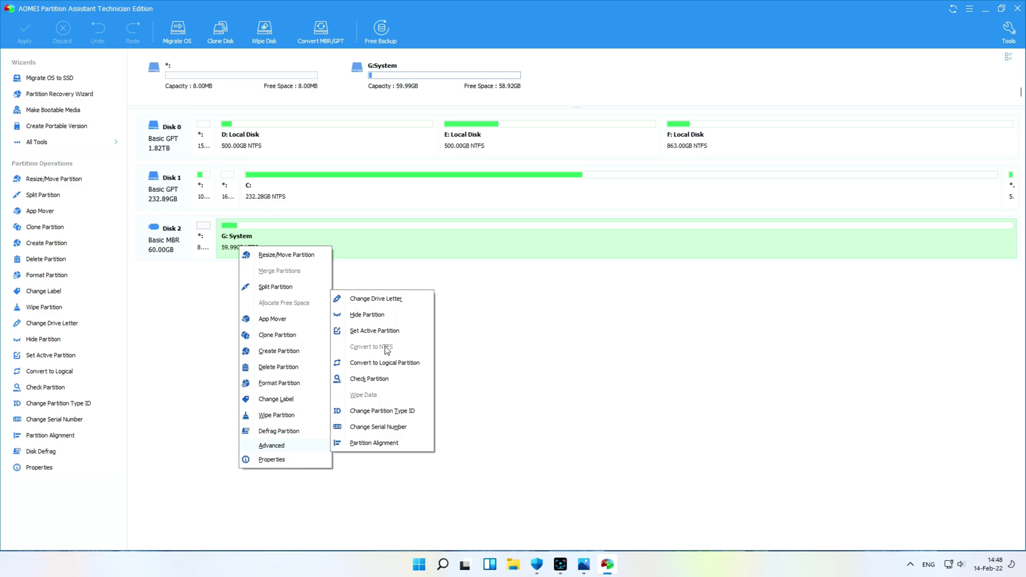
key("Escape")
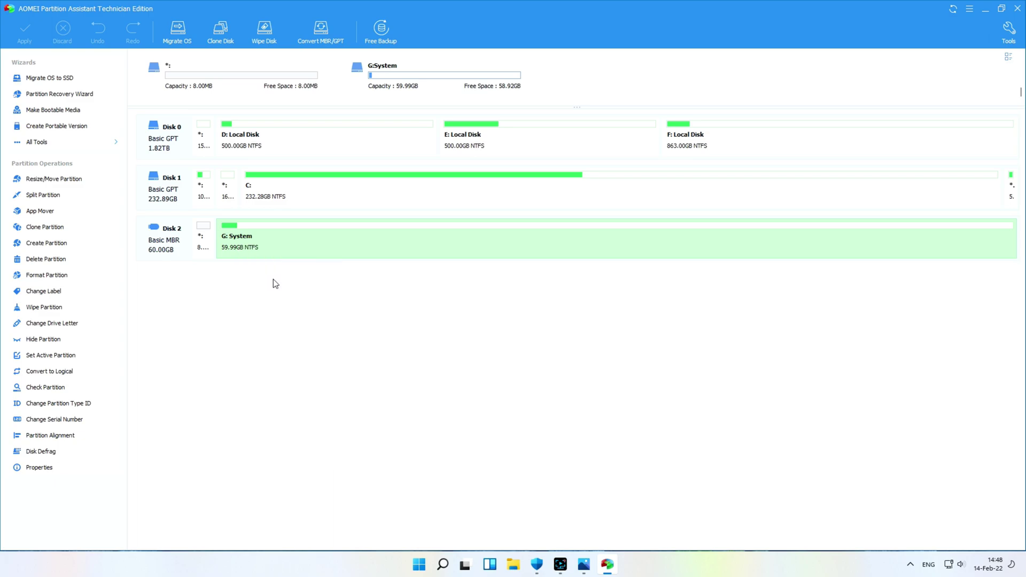
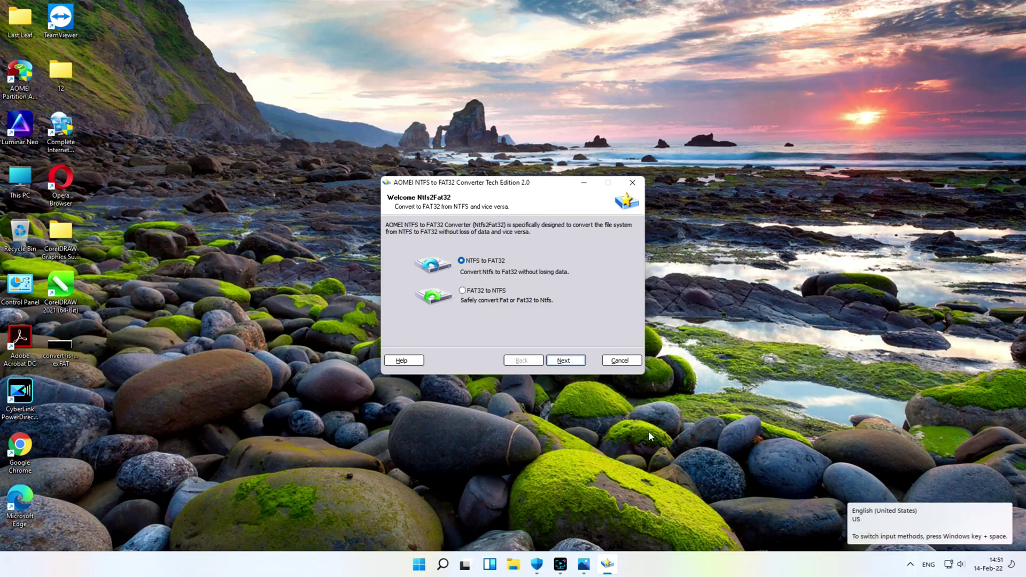
In AOMEI NTFS to FAT32 Converter, choose the NTFS to FAT32 conversion and select the G: System partition.
left_click(463, 295)
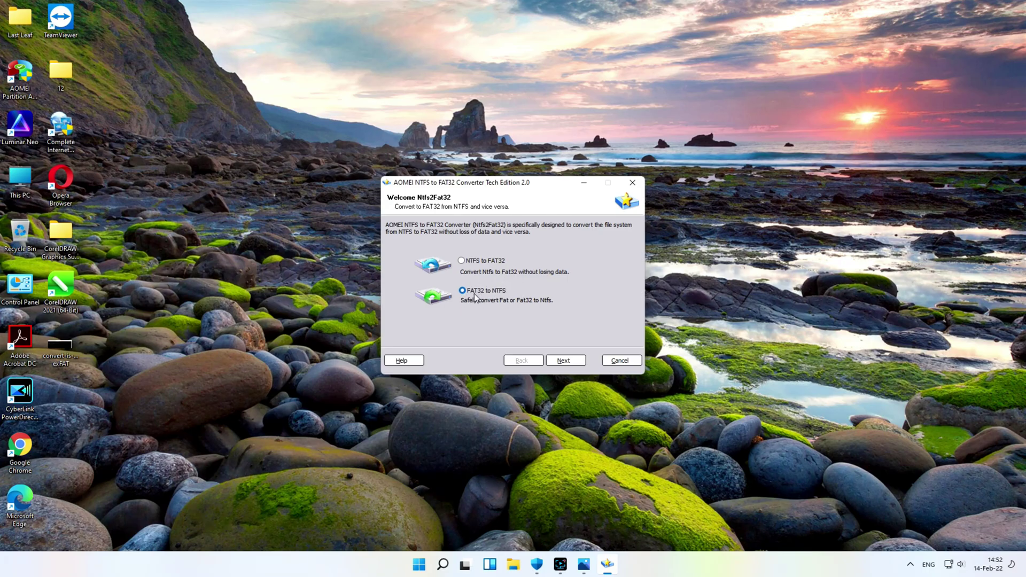
left_click(462, 261)
left_click(565, 359)
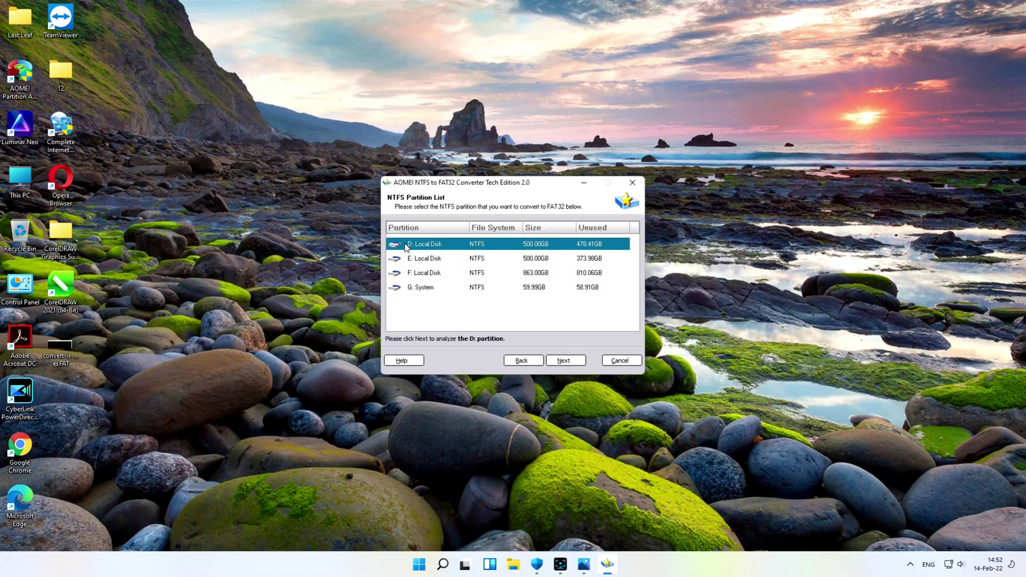
left_click(418, 288)
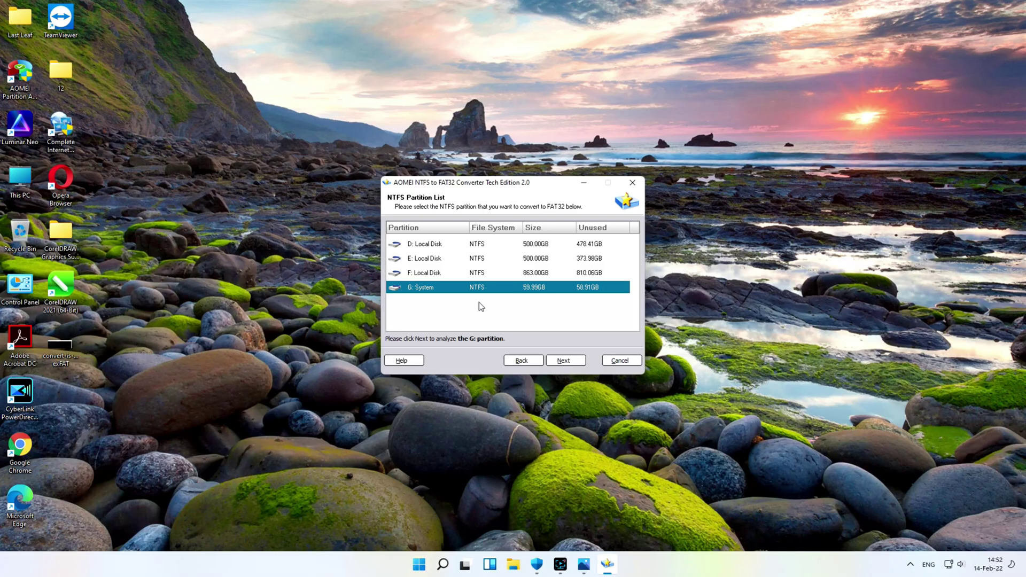
left_click(430, 247)
left_click(430, 267)
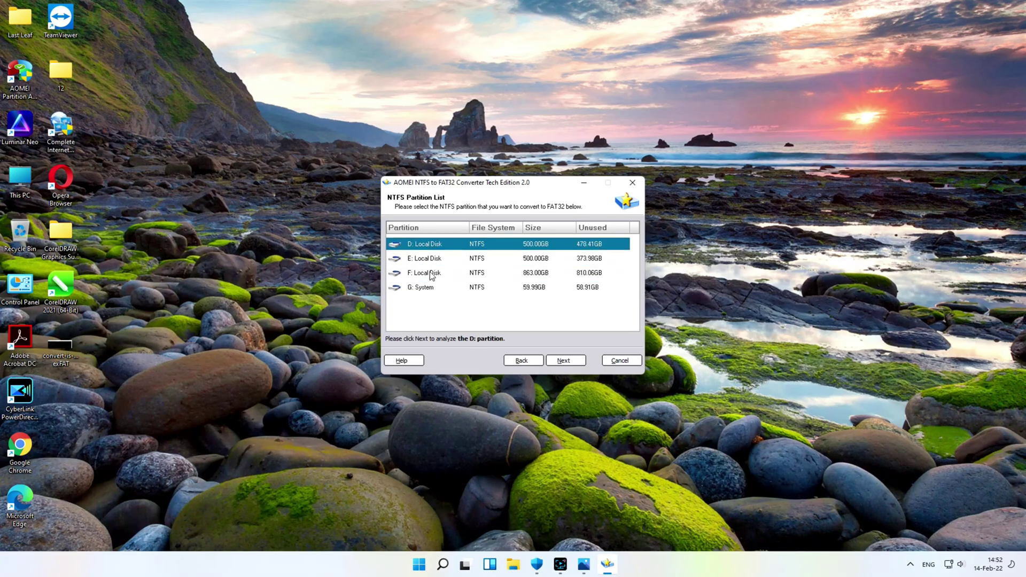
left_click(430, 249)
left_click(428, 289)
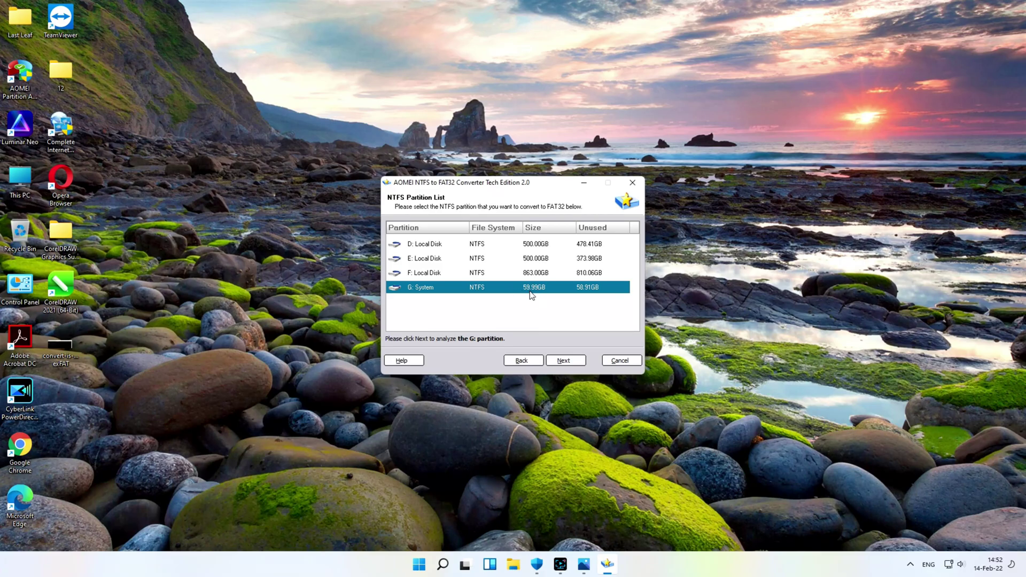
Convert the G: partition to FAT32 with checking and repairing beforehand, and exit the converter.
left_click(569, 360)
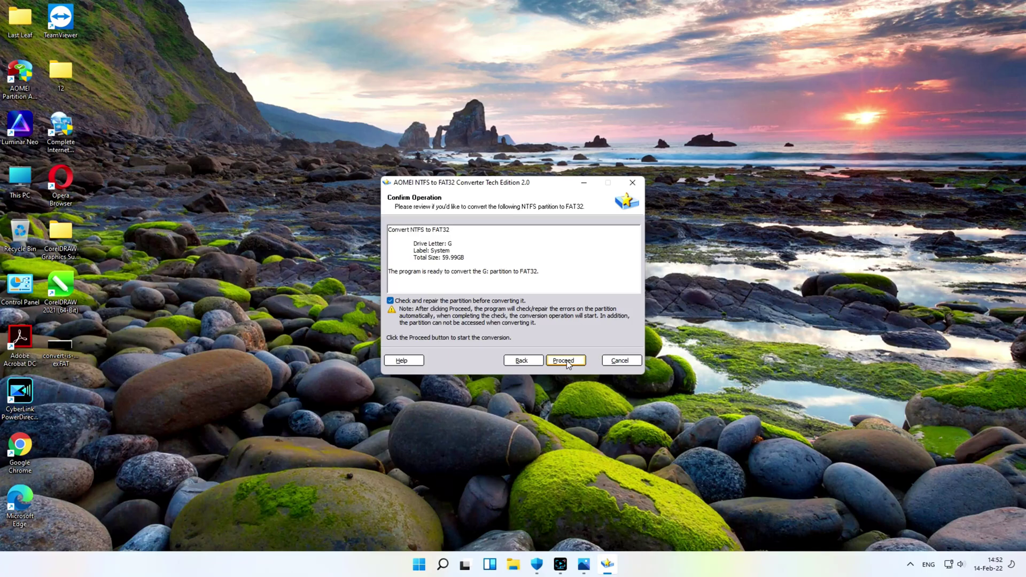
left_click(564, 361)
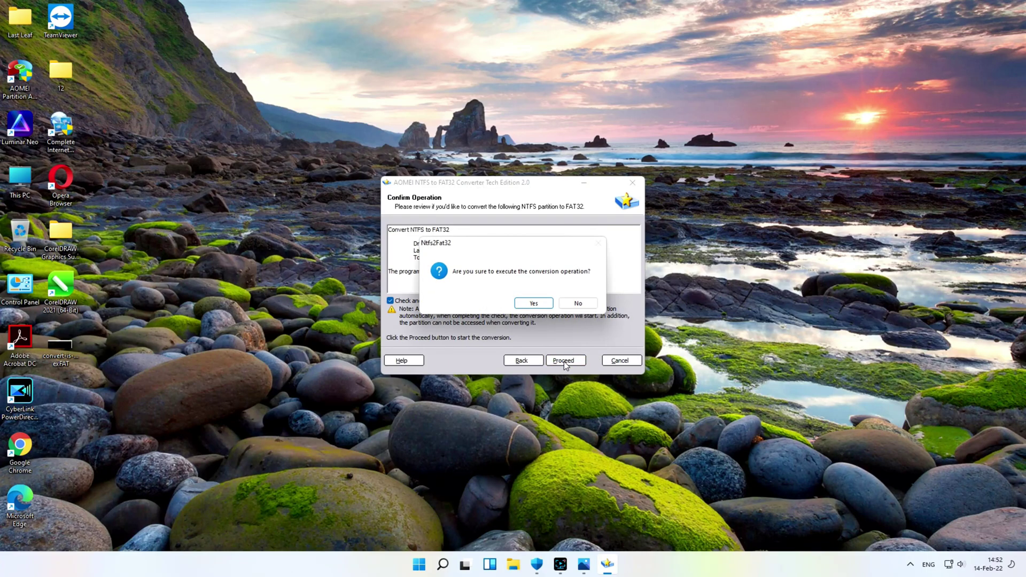
left_click(538, 306)
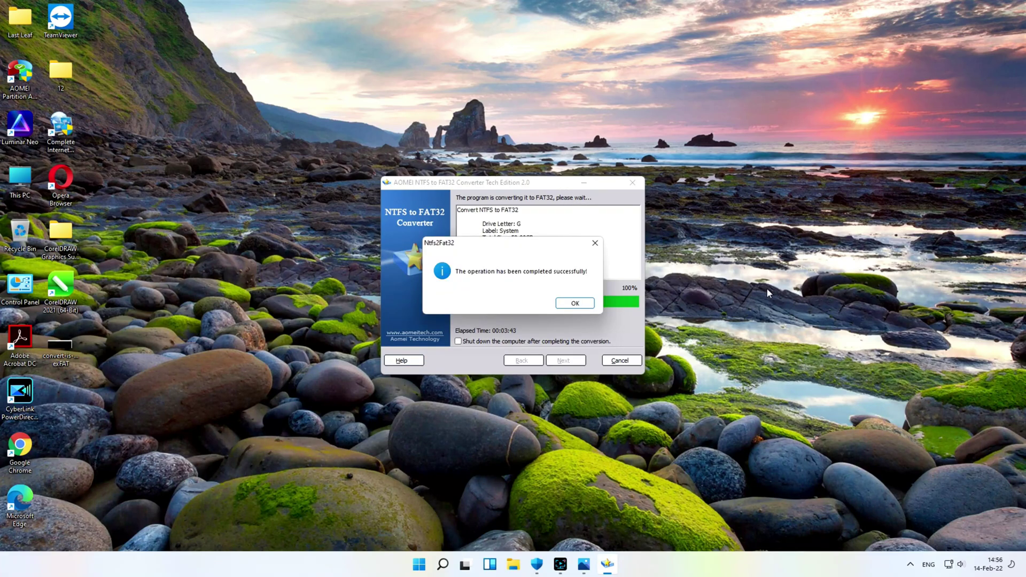
left_click(564, 305)
left_click(562, 361)
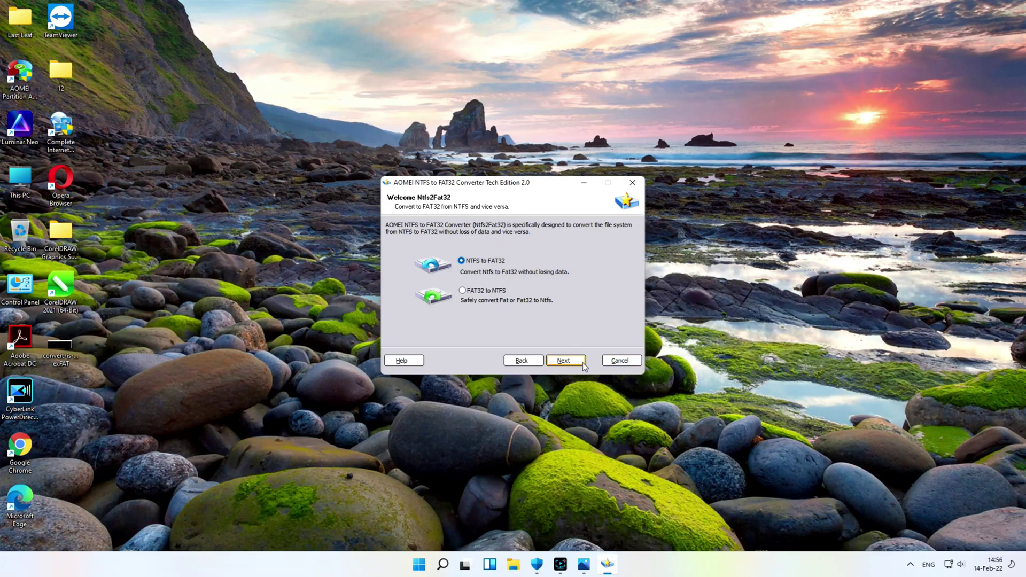
left_click(619, 360)
left_click(536, 303)
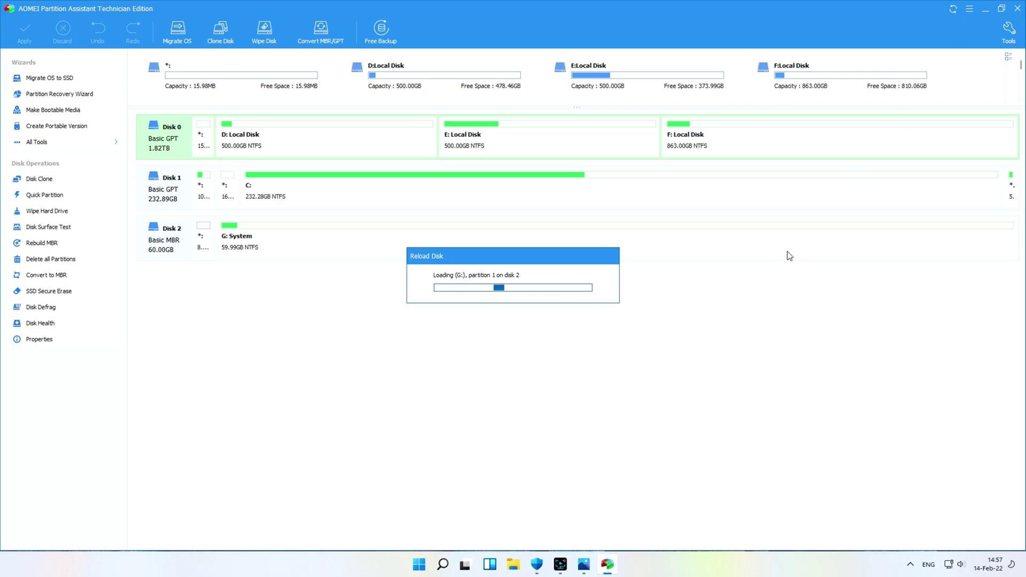
Select the G: System partition on Disk 2 to check its file system after the FAT32 conversion, and close AOMEI Partition Assistant.
left_click(260, 238)
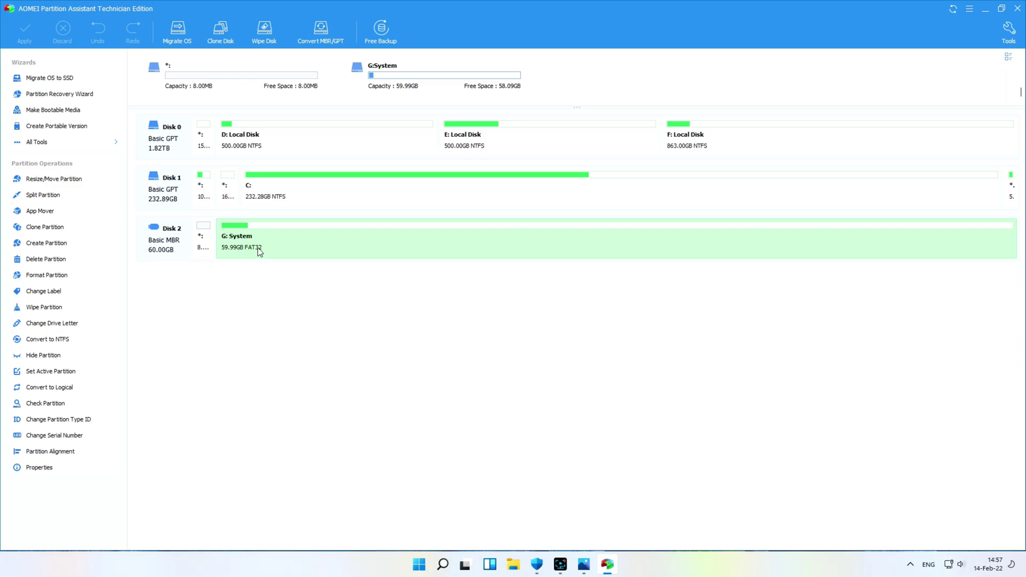
left_click(1017, 8)
Switch to File Explorer, look through the USB Cloud folder on drive G: to check its data, and return to This PC.
double_click(18, 180)
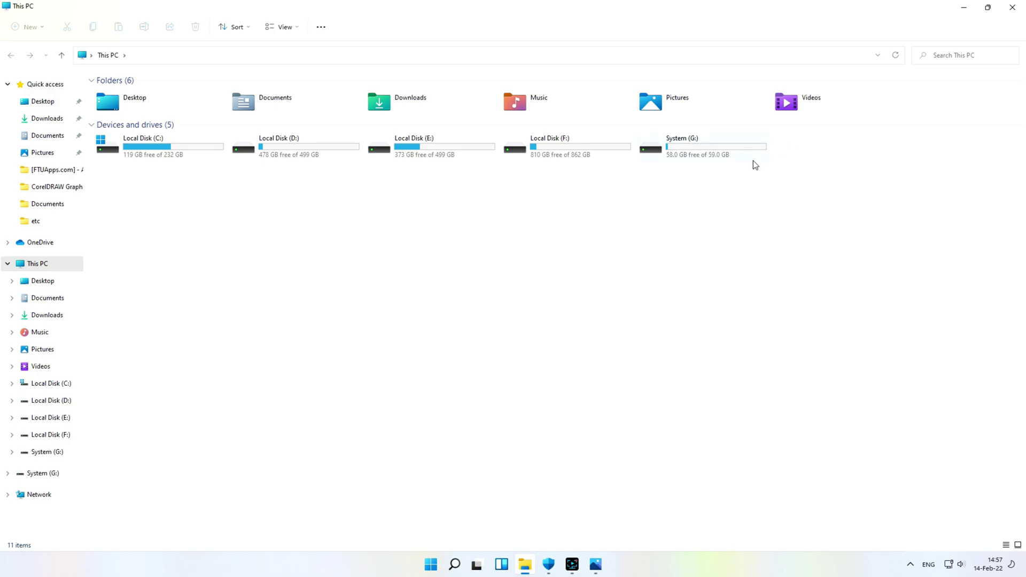
right_click(676, 154)
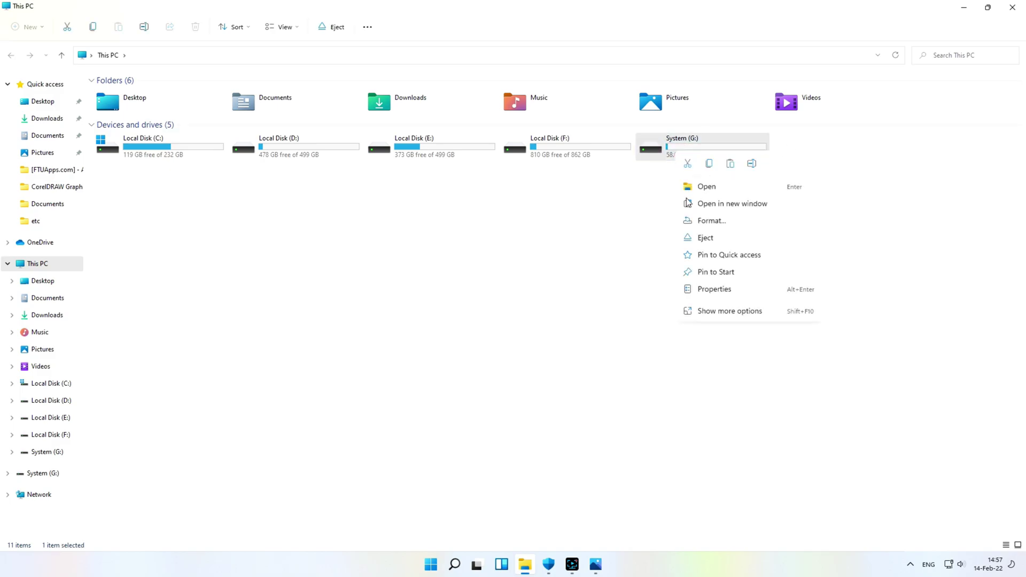
left_click(663, 151)
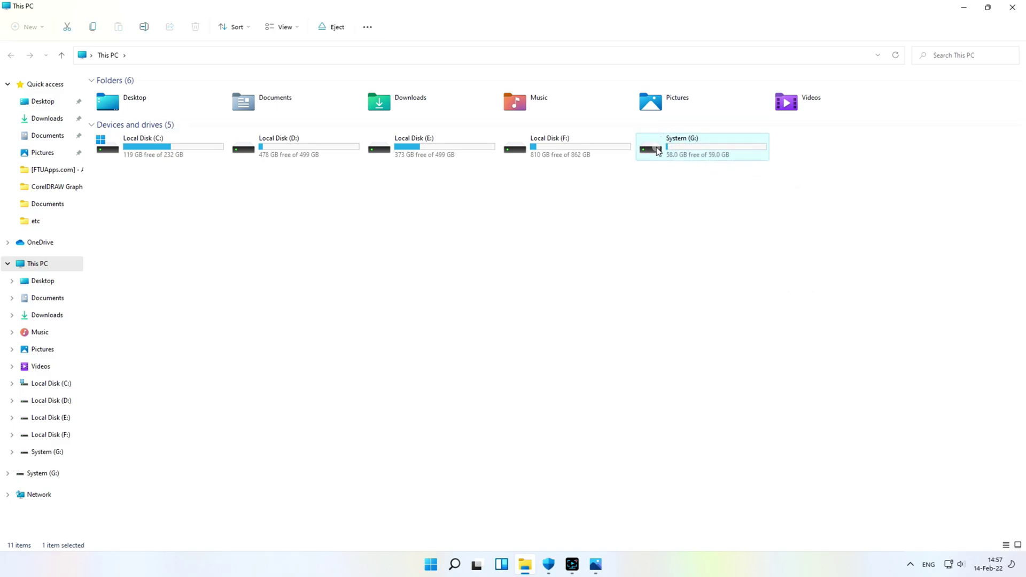
double_click(660, 150)
double_click(127, 112)
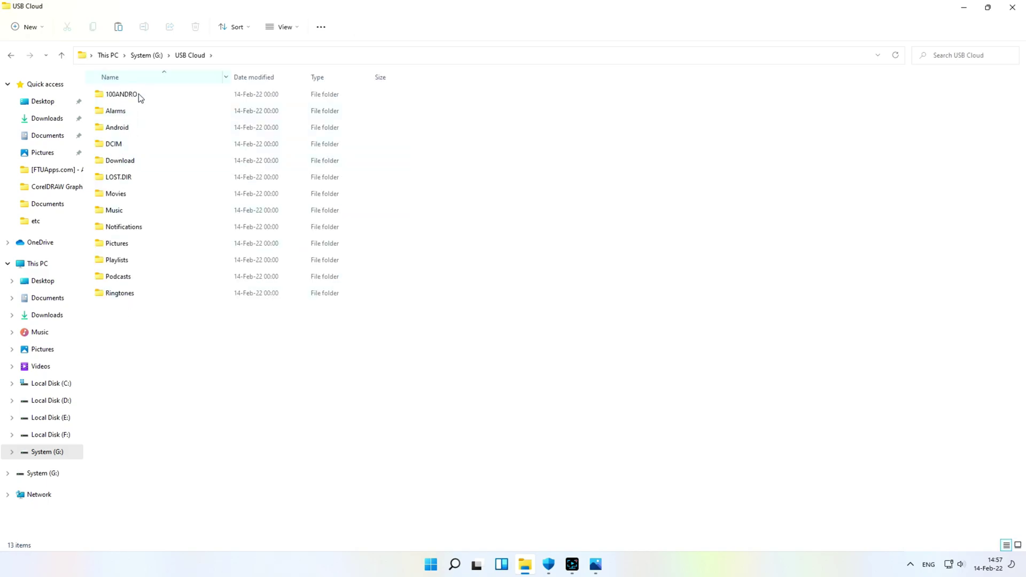
left_click(10, 56)
left_click(11, 55)
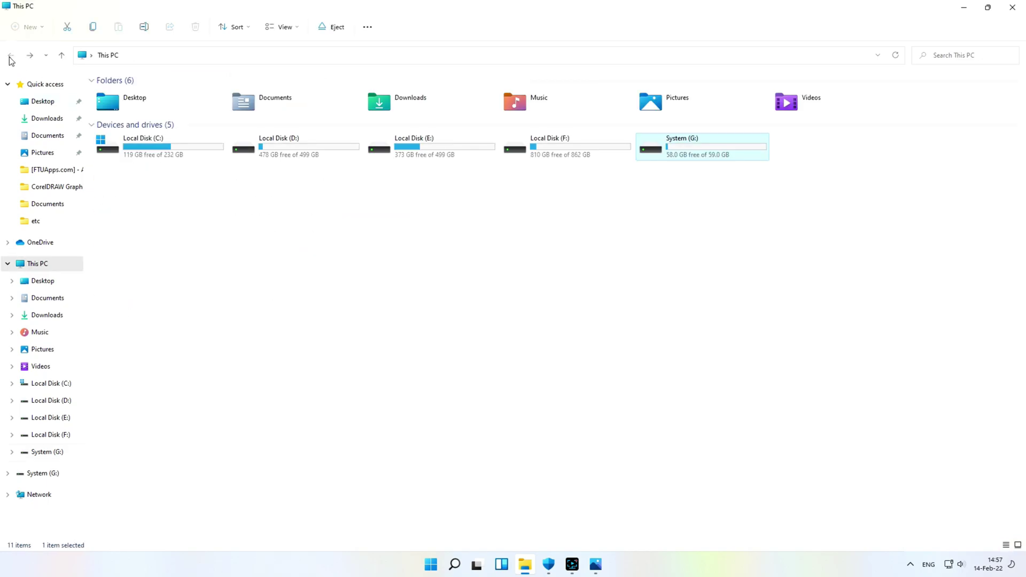
Check the file system of drive System (G:) in its properties and close File Explorer.
right_click(655, 151)
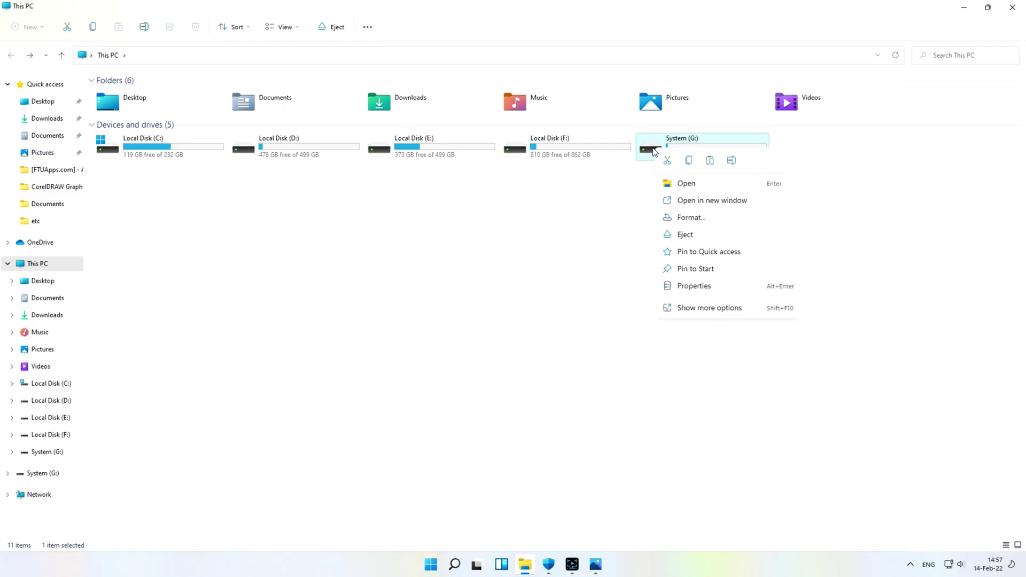
left_click(694, 288)
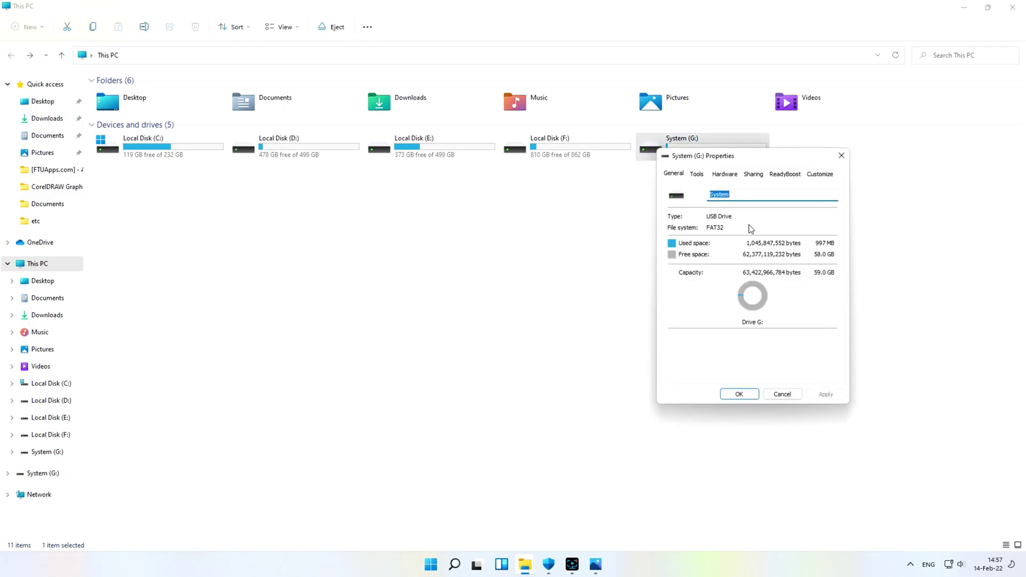
left_click(841, 155)
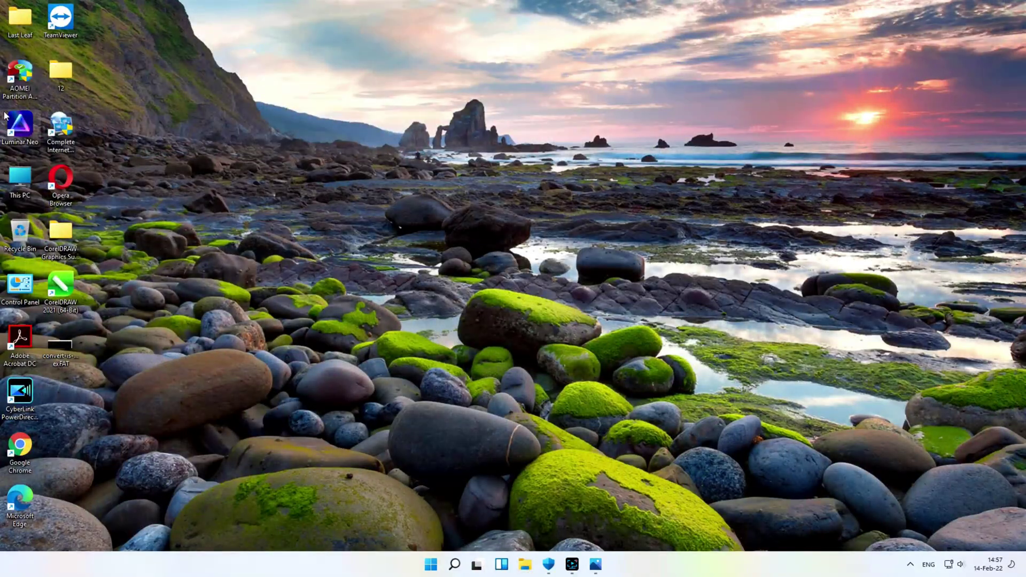
Launch AOMEI Partition Assistant again.
double_click(24, 71)
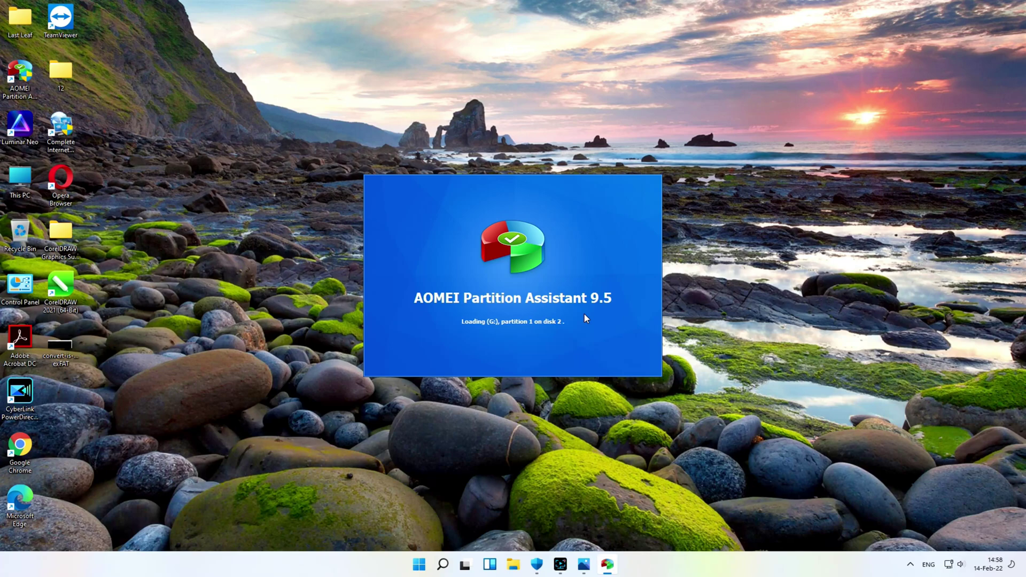
right_click(934, 47)
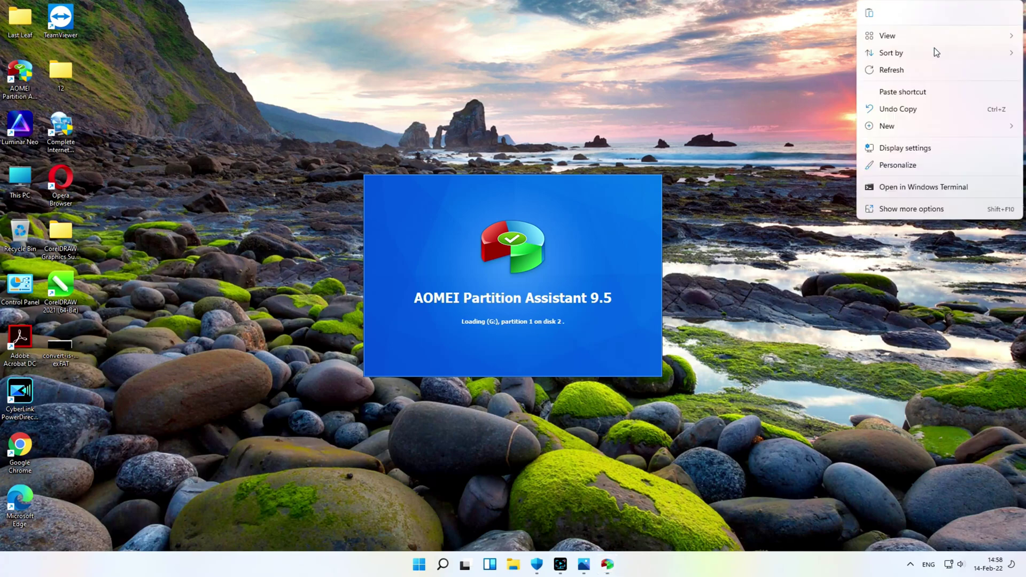
left_click(903, 68)
right_click(960, 35)
left_click(908, 66)
right_click(916, 62)
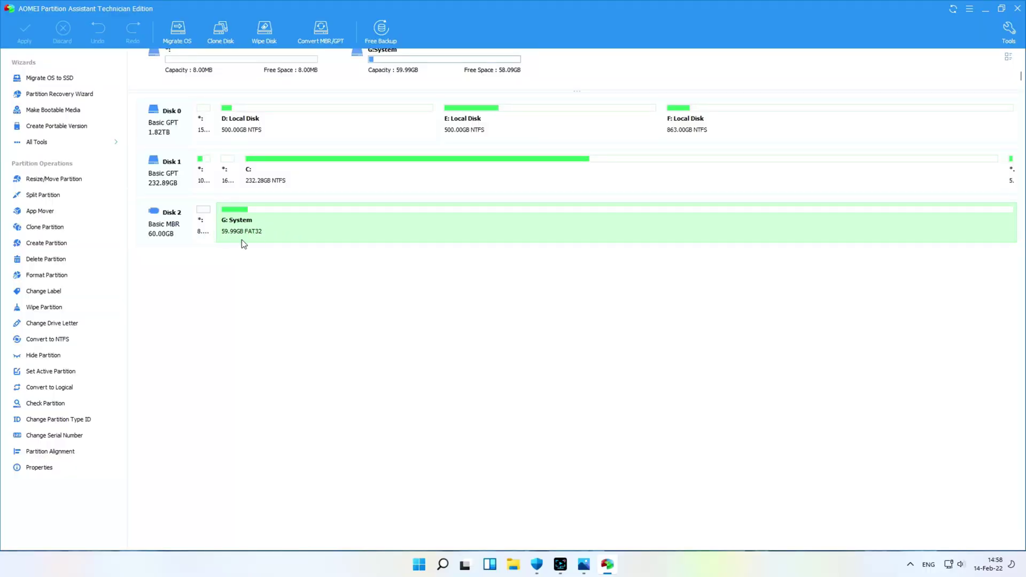
Queue a conversion of the G: System partition on Disk 2 to NTFS.
right_click(249, 229)
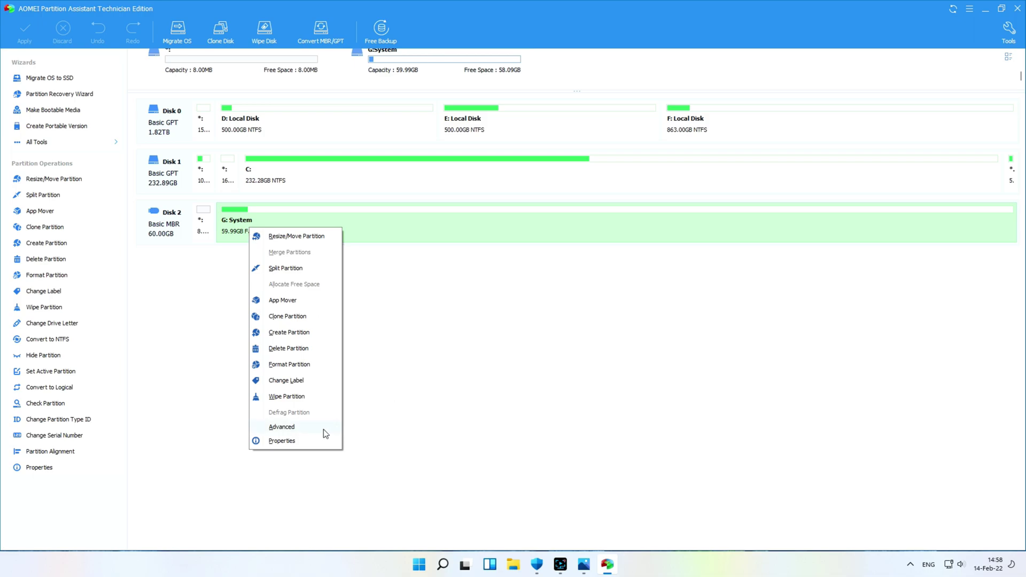
mouse_move(323, 432)
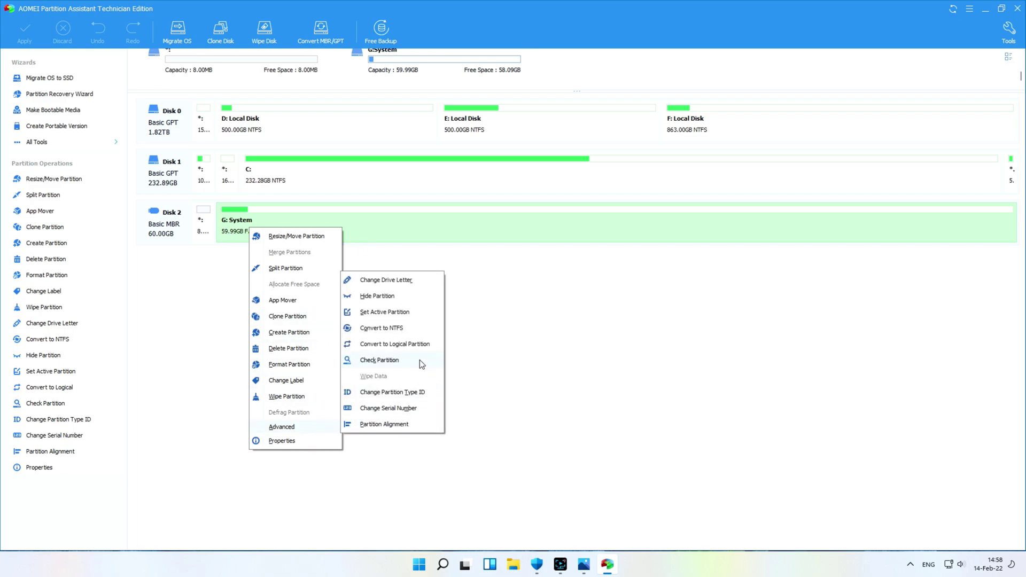
left_click(383, 330)
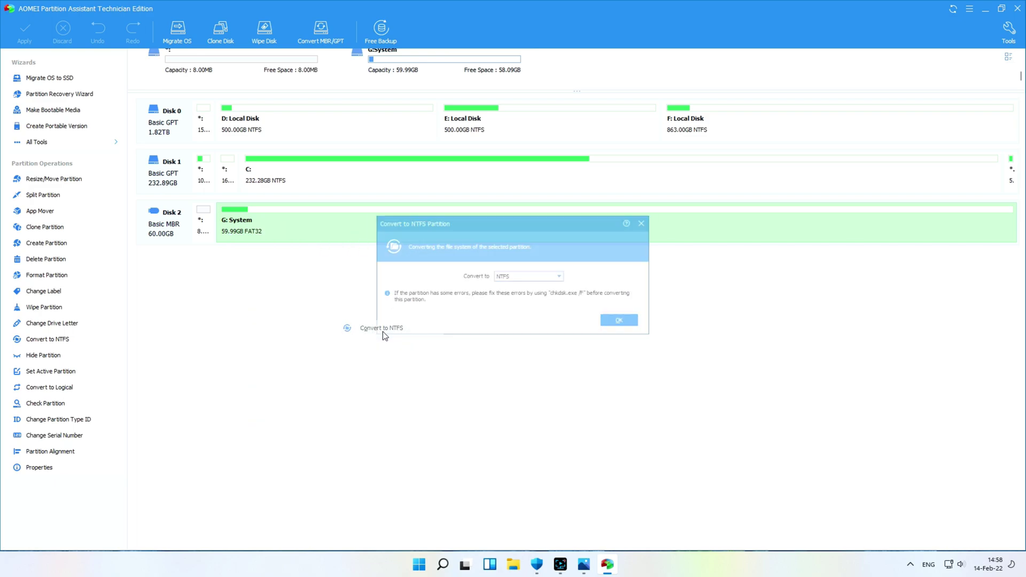
left_click(528, 280)
left_click(528, 285)
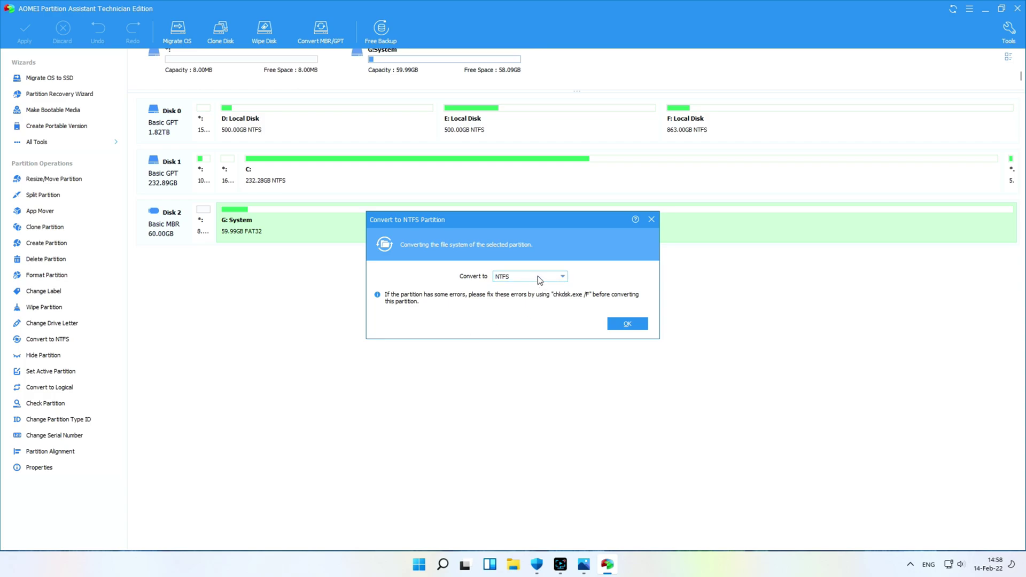
left_click(628, 324)
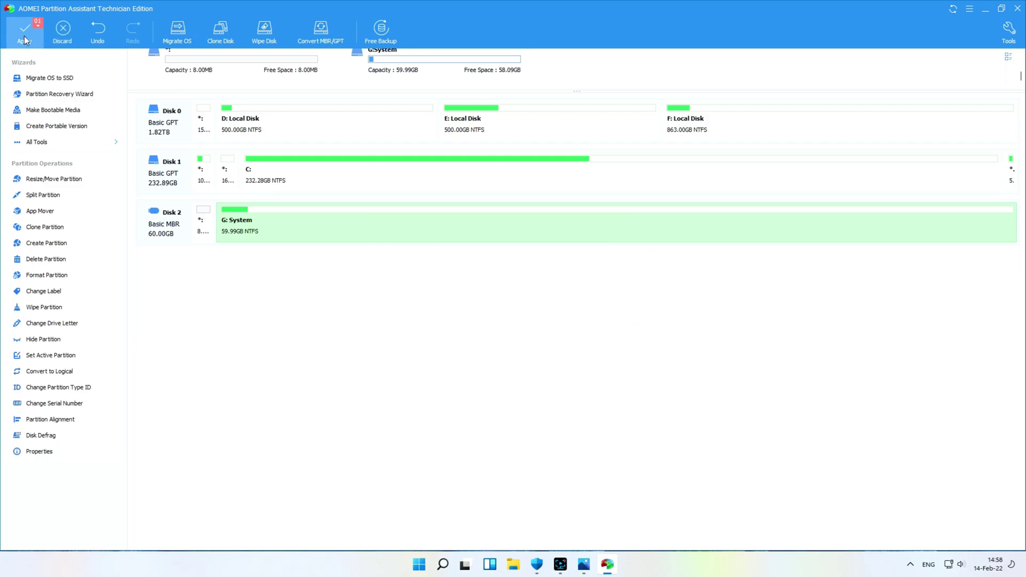
Apply the pending NTFS conversion of the G: partition and acknowledge its completion.
left_click(26, 40)
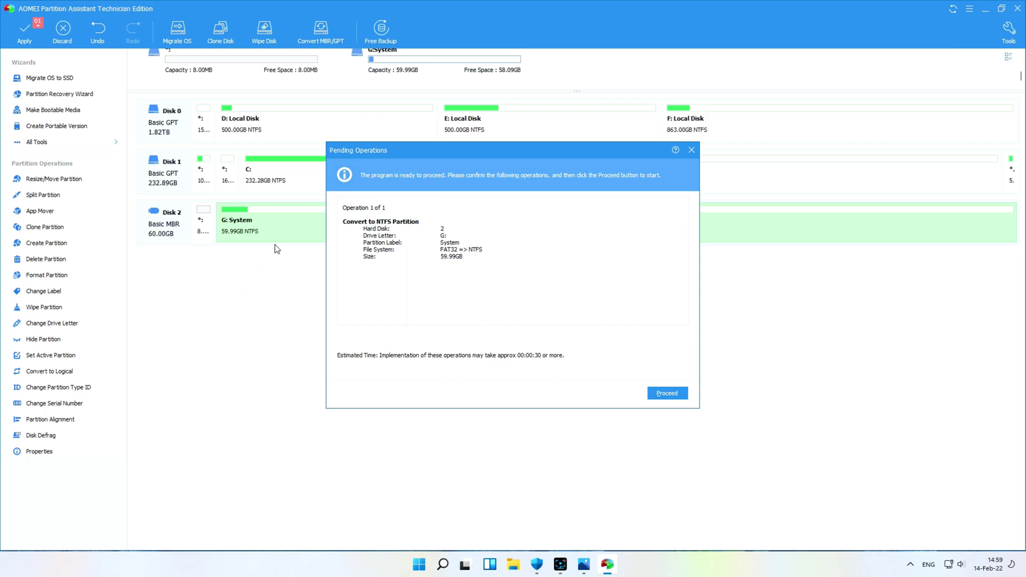
left_click(668, 394)
left_click(508, 303)
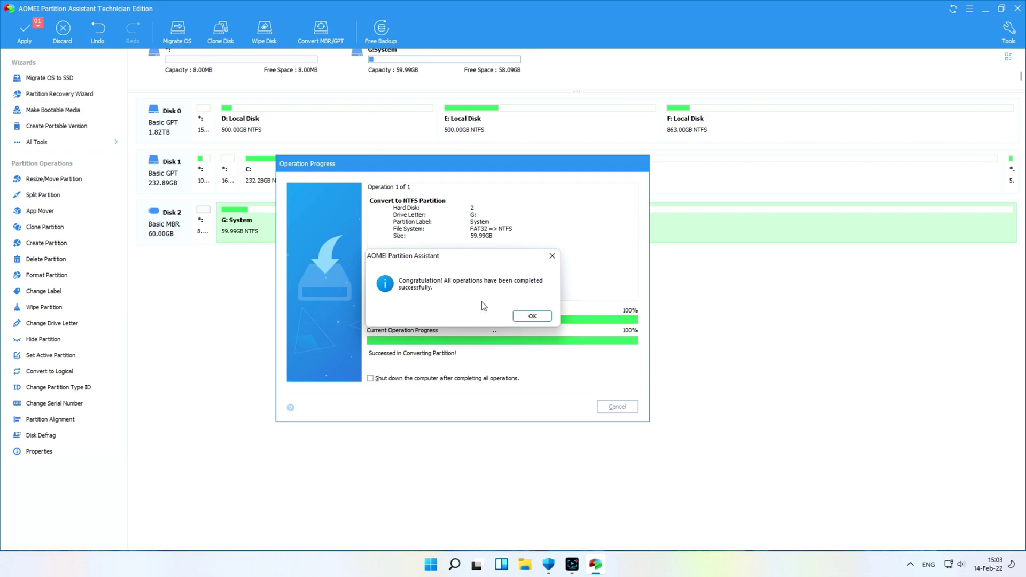
left_click(533, 316)
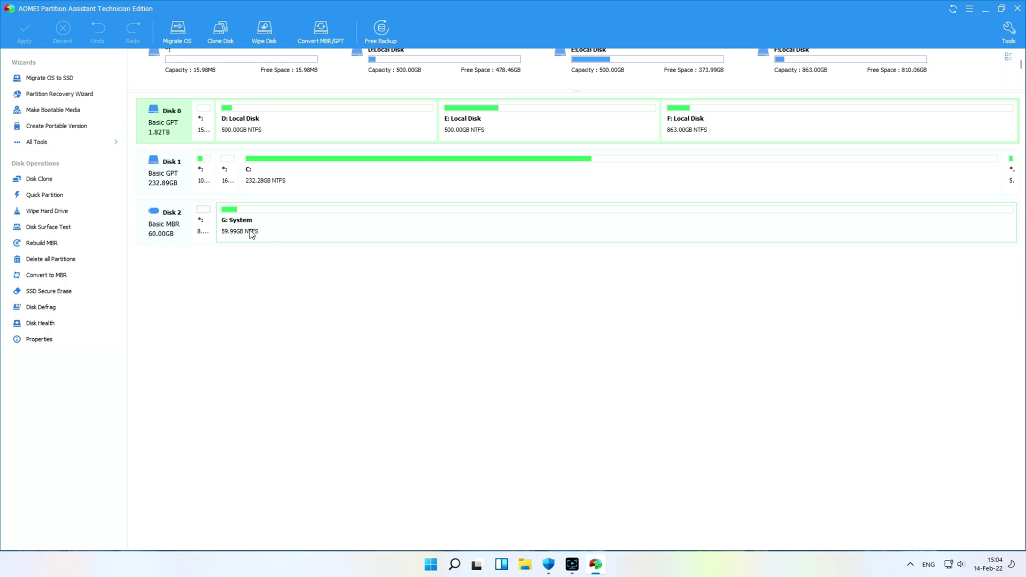
Check the file system of the G: System partition after the NTFS conversion and exit AOMEI Partition Assistant.
left_click(255, 234)
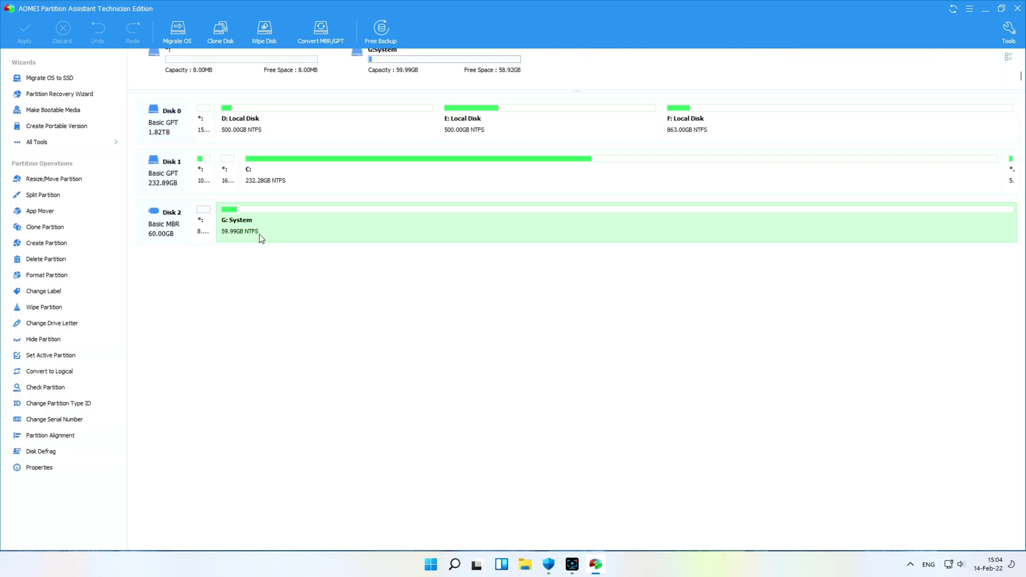
left_click(1018, 8)
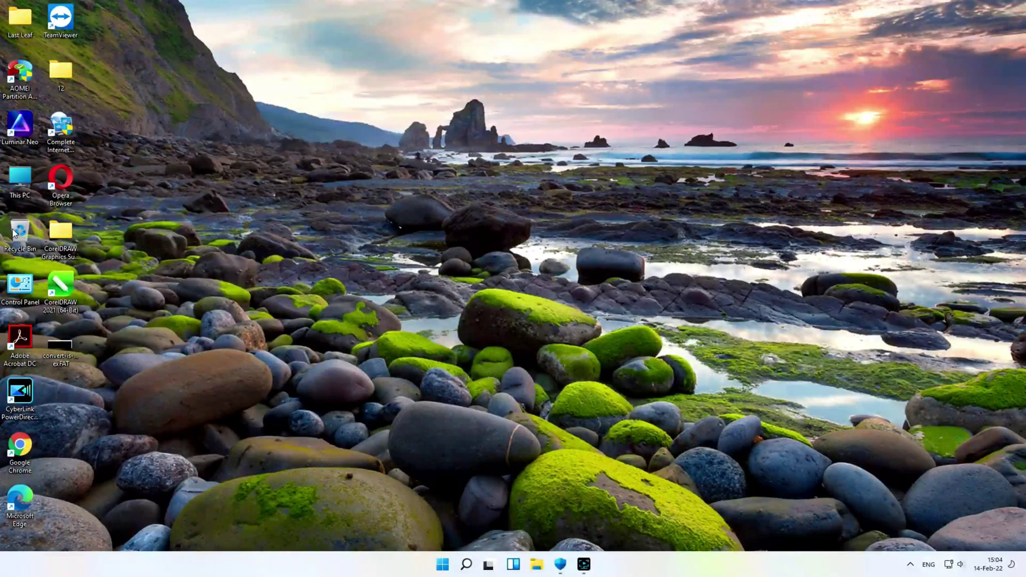
Open the USB Cloud folder on drive G: in File Explorer to check that its data is intact.
double_click(20, 182)
double_click(675, 141)
left_click(137, 116)
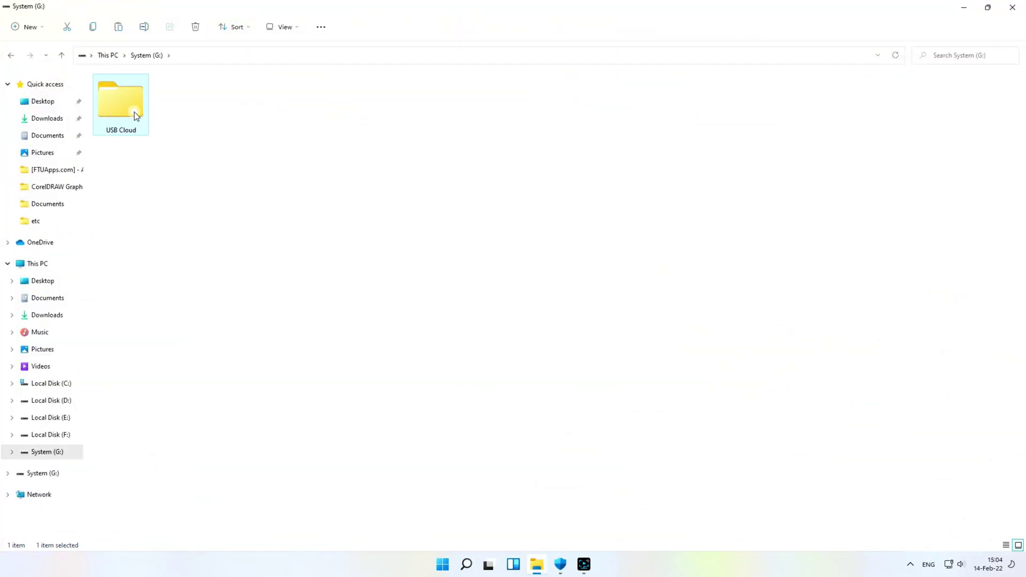
double_click(137, 117)
right_click(909, 56)
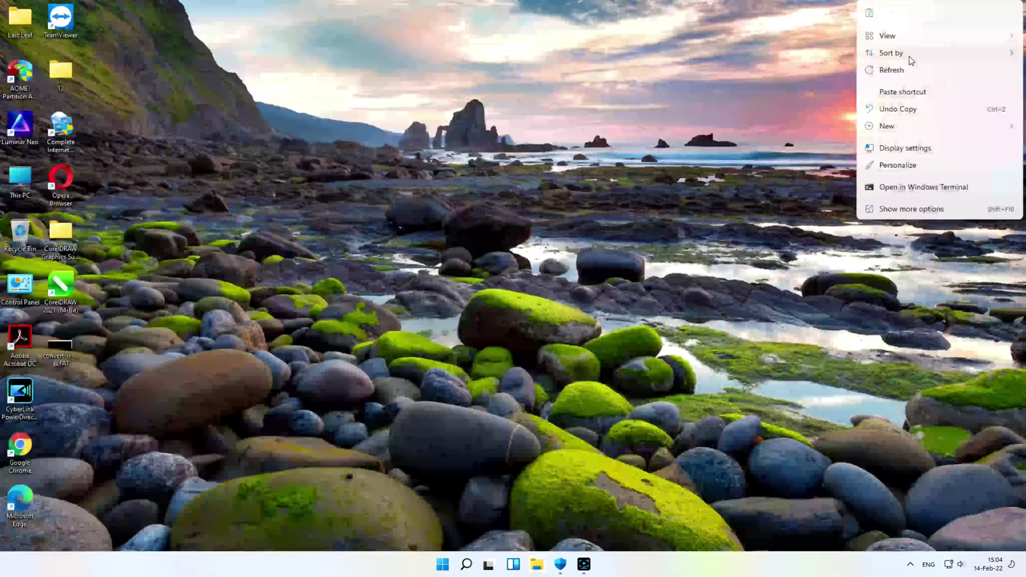
left_click(898, 68)
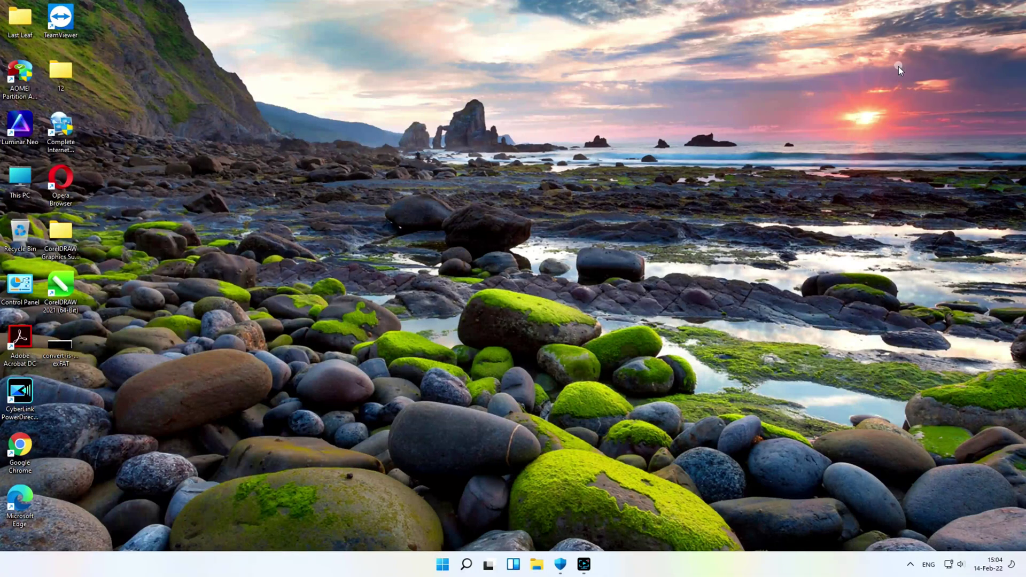